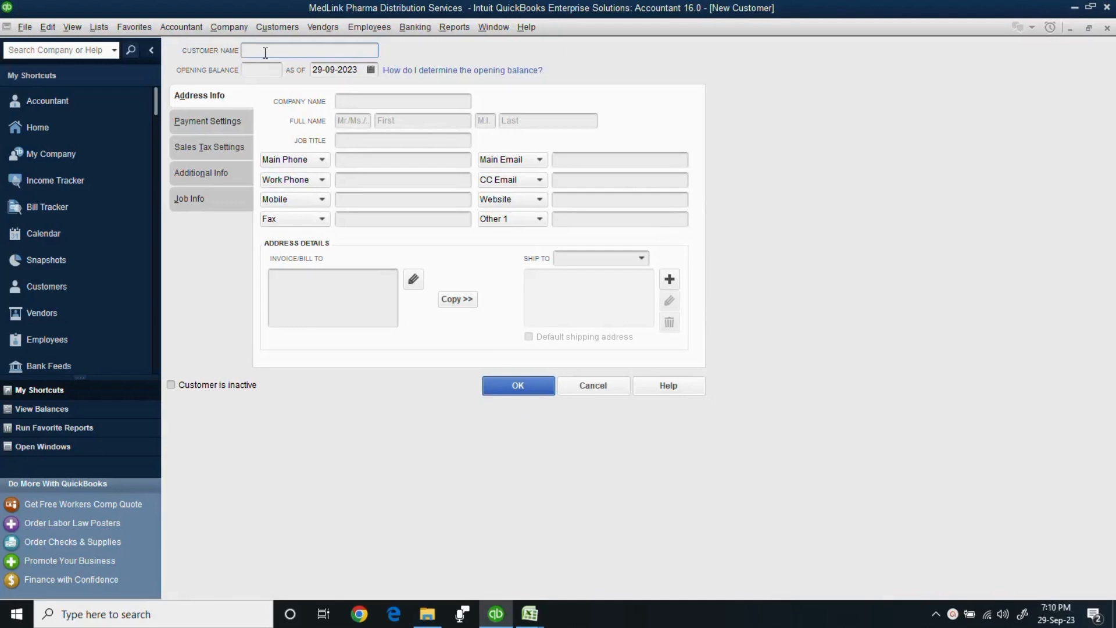
# Replace the mistyped name with 'Medask (Pvt.) Ltd - HO' as Customer Name and select it for copying.
pyautogui.write('Excel')
pyautogui.write(' Labs ')
pyautogui.write('(Pvt')
pyautogui.write(') Limi')
pyautogui.press('BackSpace')
pyautogui.press('BackSpace')
pyautogui.press('BackSpace')
pyautogui.press('BackSpace')
pyautogui.press('BackSpace')
pyautogui.press('BackSpace')
pyautogui.press('BackSpace')
pyautogui.press('BackSpace')
pyautogui.press('BackSpace')
pyautogui.press('BackSpace')
pyautogui.press('BackSpace')
pyautogui.press('BackSpace')
pyautogui.press('BackSpace')
pyautogui.press('BackSpace')
pyautogui.press('BackSpace')
pyautogui.press('BackSpace')
pyautogui.press('BackSpace')
pyautogui.press('BackSpace')
pyautogui.press('BackSpace')
pyautogui.press('BackSpace')
pyautogui.write('Medask (Pvt.) Ltd - HO')
pyautogui.moveTo(333, 50); pyautogui.dragTo(198, 33)
pyautogui.hotkey('ctrl', 'c')
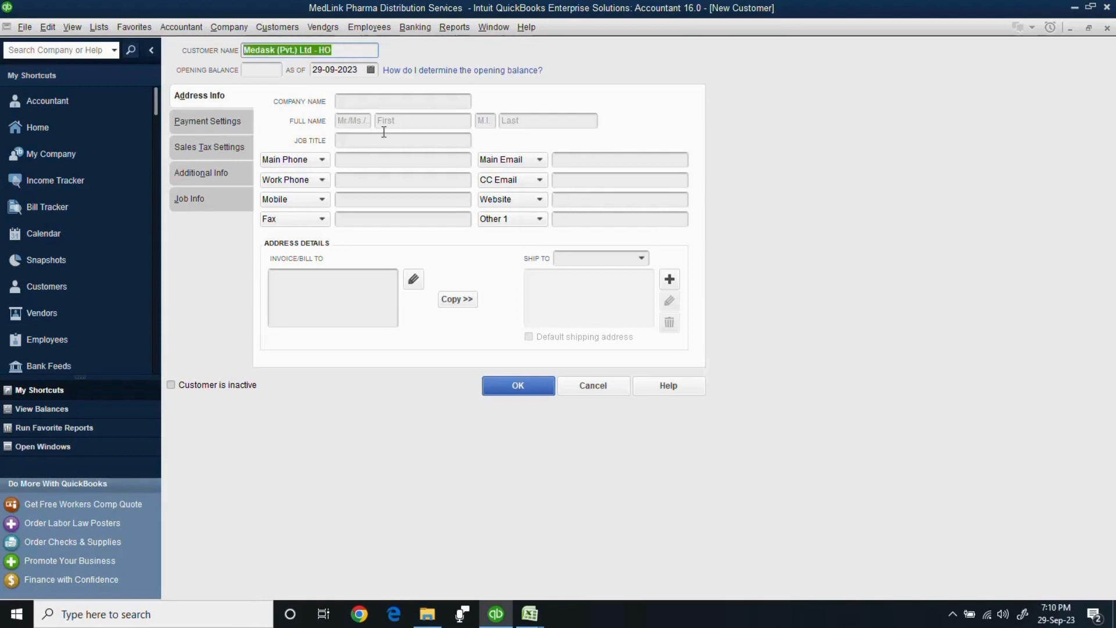
# Paste the name as Company Name and as the first billing address line, without '- HO'.
pyautogui.click(359, 99)
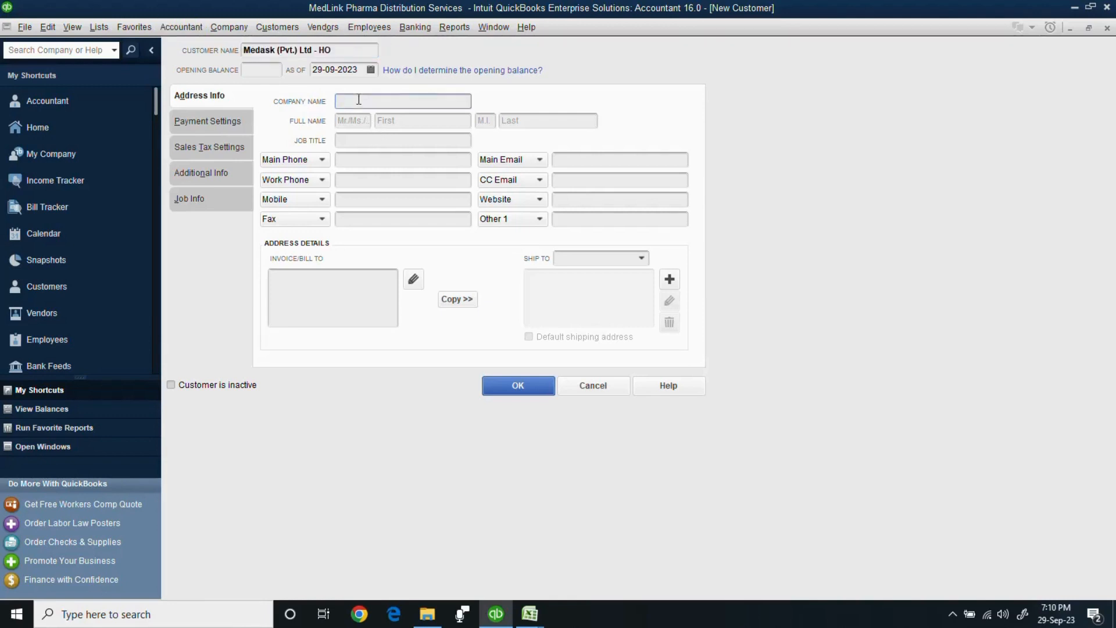
pyautogui.hotkey('ctrl', 'v')
pyautogui.click(307, 274)
pyautogui.hotkey('ctrl', 'v')
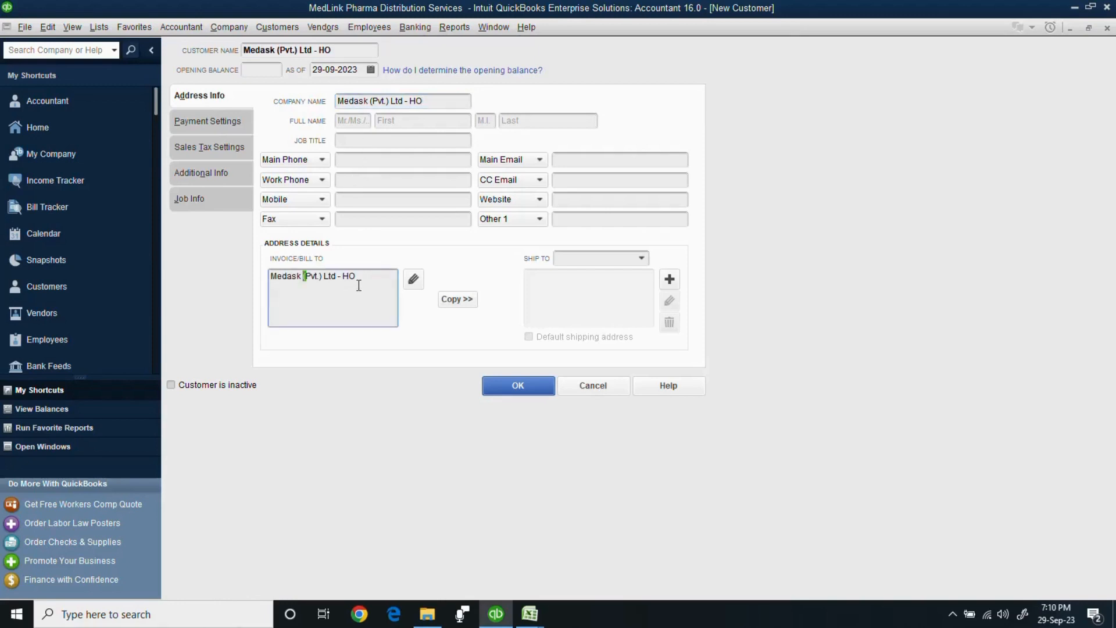
pyautogui.click(338, 277)
pyautogui.press('Delete')
pyautogui.press('Delete')
pyautogui.press('Delete')
pyautogui.press('Delete')
pyautogui.press('Delete')
# Add a contact line, 'Office No.BB, ABC Building' and 'NHY Road, Karachi' to the billing address.
pyautogui.write('mR.')
pyautogui.write(' aS')
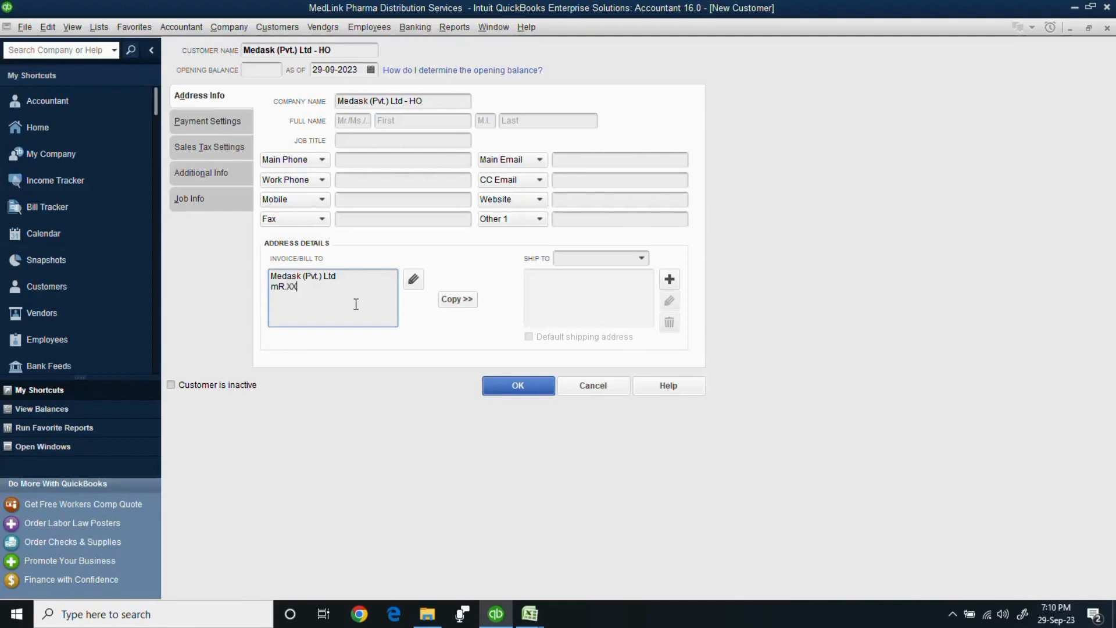
pyautogui.press('BackSpace')
pyautogui.press('BackSpace')
pyautogui.press('BackSpace')
pyautogui.press('BackSpace')
pyautogui.press('BackSpace')
pyautogui.press('BackSpace')
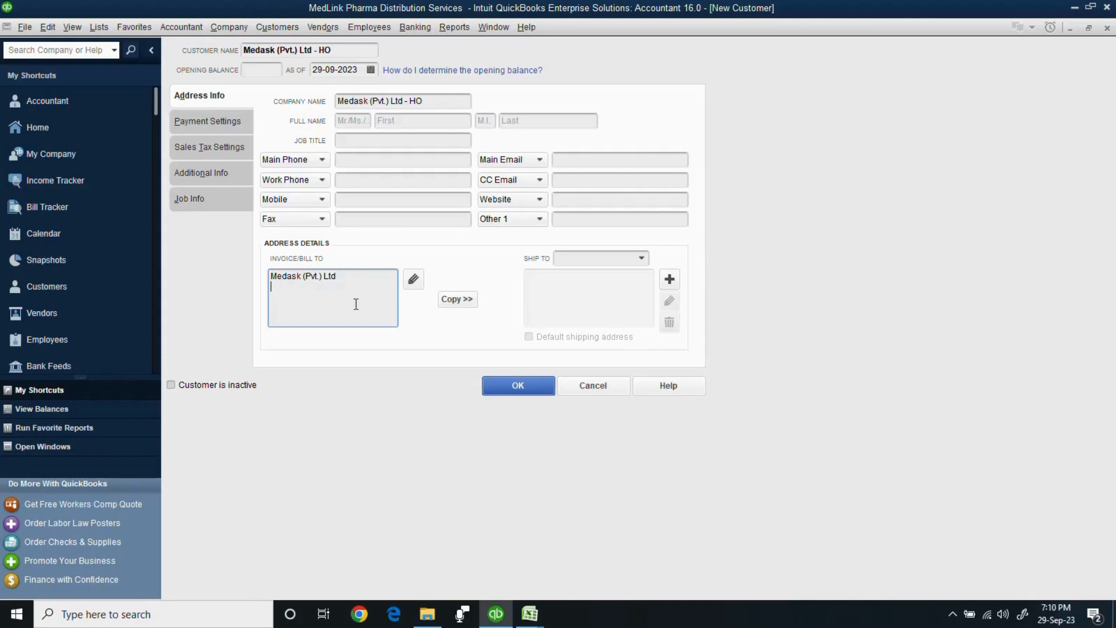
pyautogui.write('Mr.AAAA')
pyautogui.press('Return')
pyautogui.write('Offo')
pyautogui.press('BackSpace')
pyautogui.write('ice No.BB, ABC Building')
pyautogui.press('Return')
pyautogui.write('NHY ')
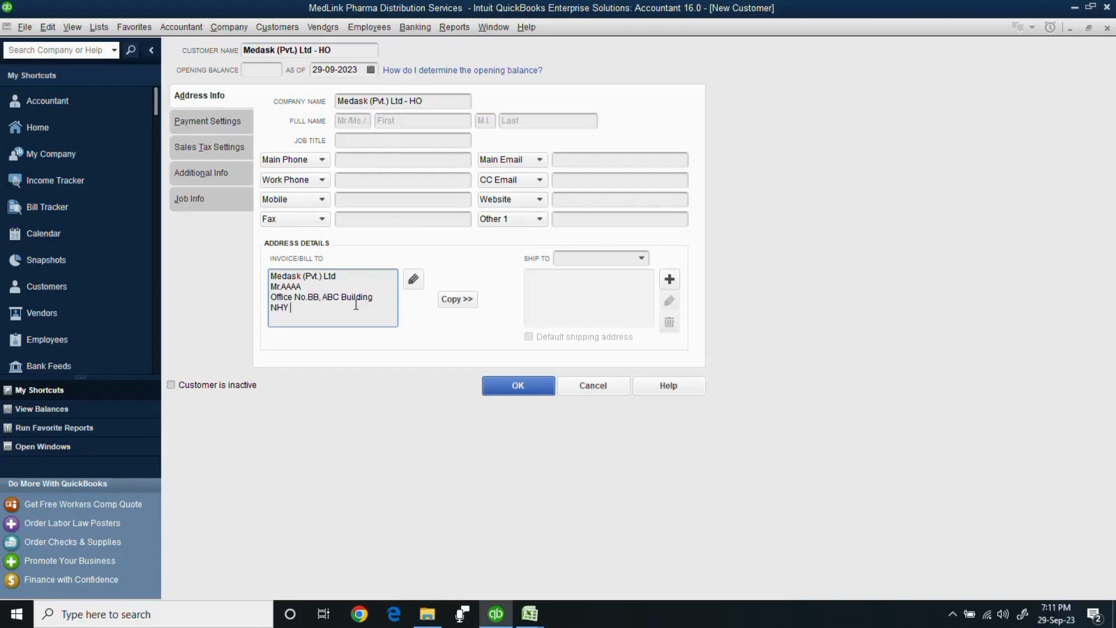
pyautogui.write('Road, Karachi')
# Copy the billing address to Ship To 1 as the default shipping address.
pyautogui.click(459, 301)
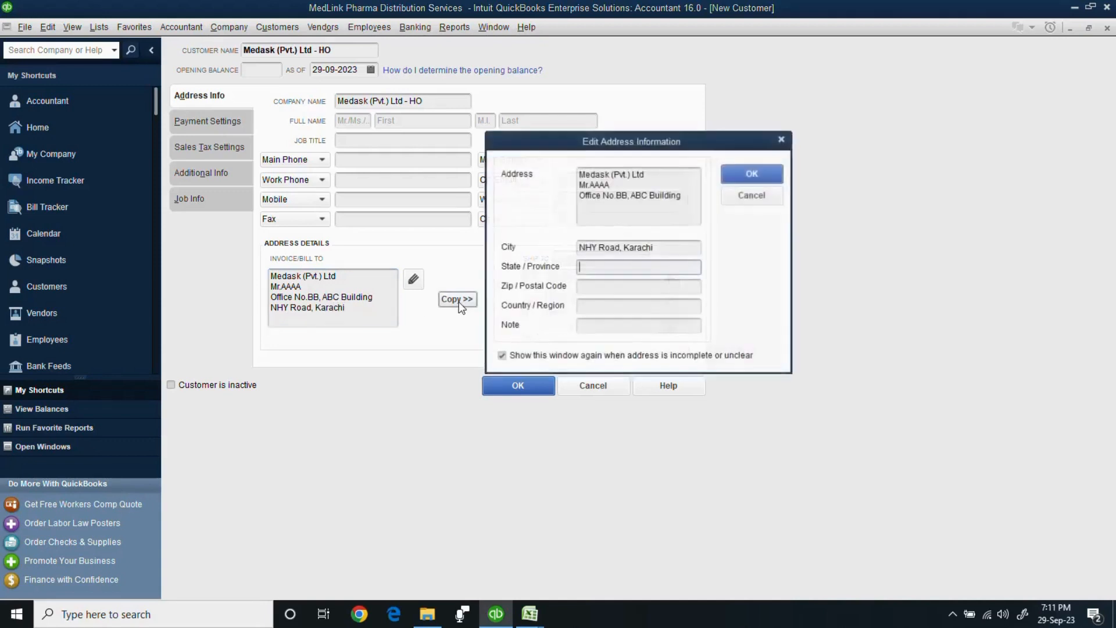
pyautogui.click(750, 153)
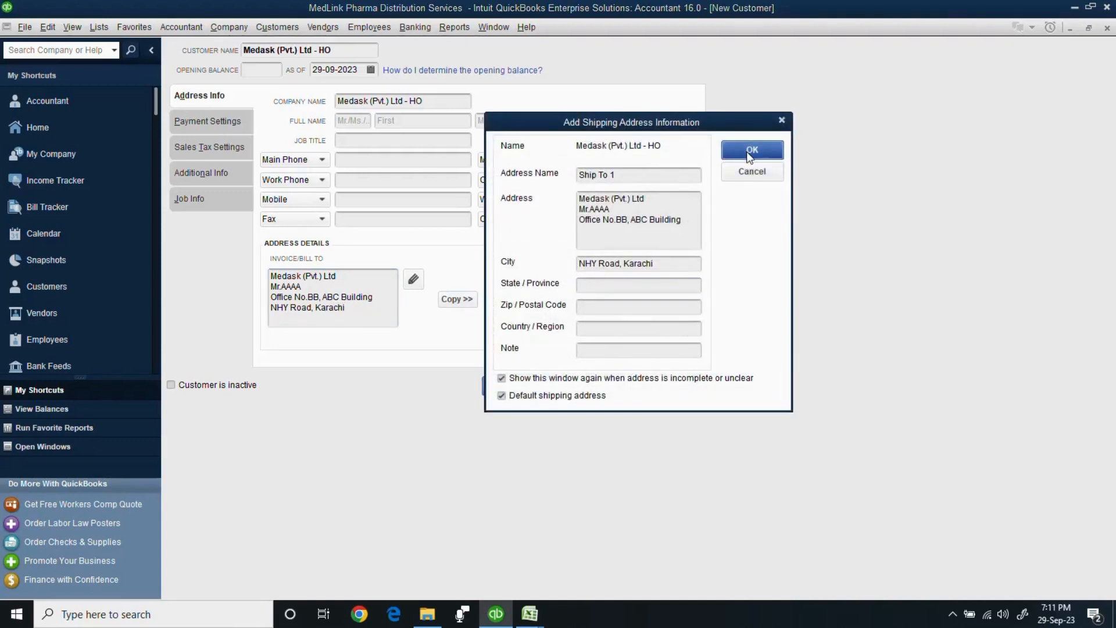
pyautogui.click(748, 181)
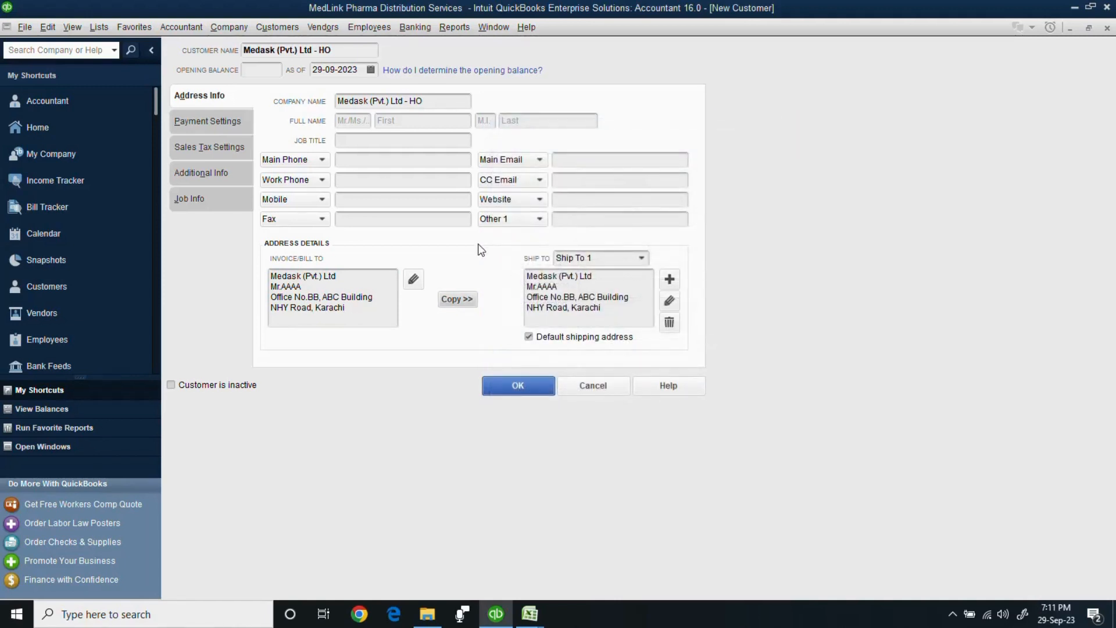
# Enter the main phone number and reuse it as the work phone, changing its last digit.
pyautogui.click(367, 161)
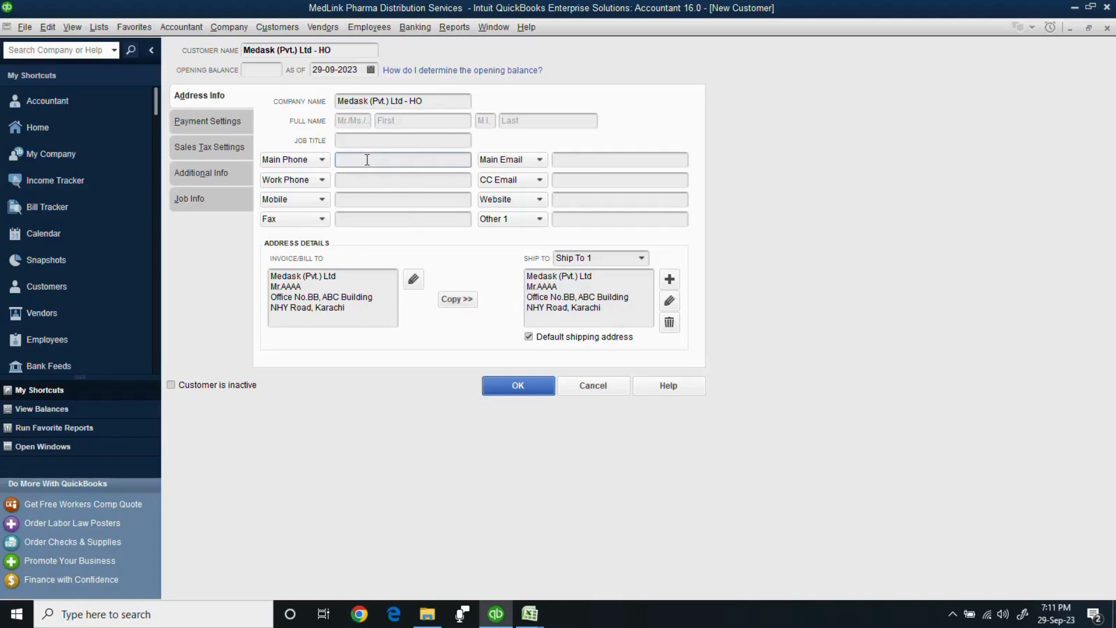
pyautogui.moveTo(406, 161); pyautogui.dragTo(322, 174)
pyautogui.hotkey('ctrl', 'c')
pyautogui.click(348, 182)
pyautogui.hotkey('ctrl', 'v')
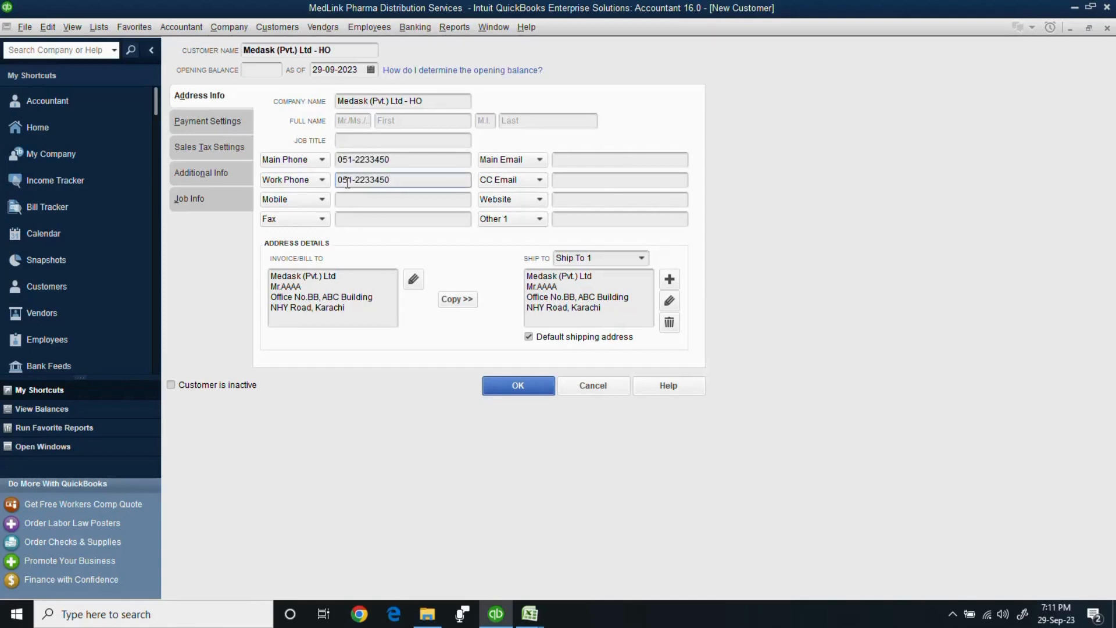
pyautogui.press('BackSpace')
pyautogui.write('1')
# Fill in the mobile and fax numbers and the store's main e-mail address.
pyautogui.click(373, 202)
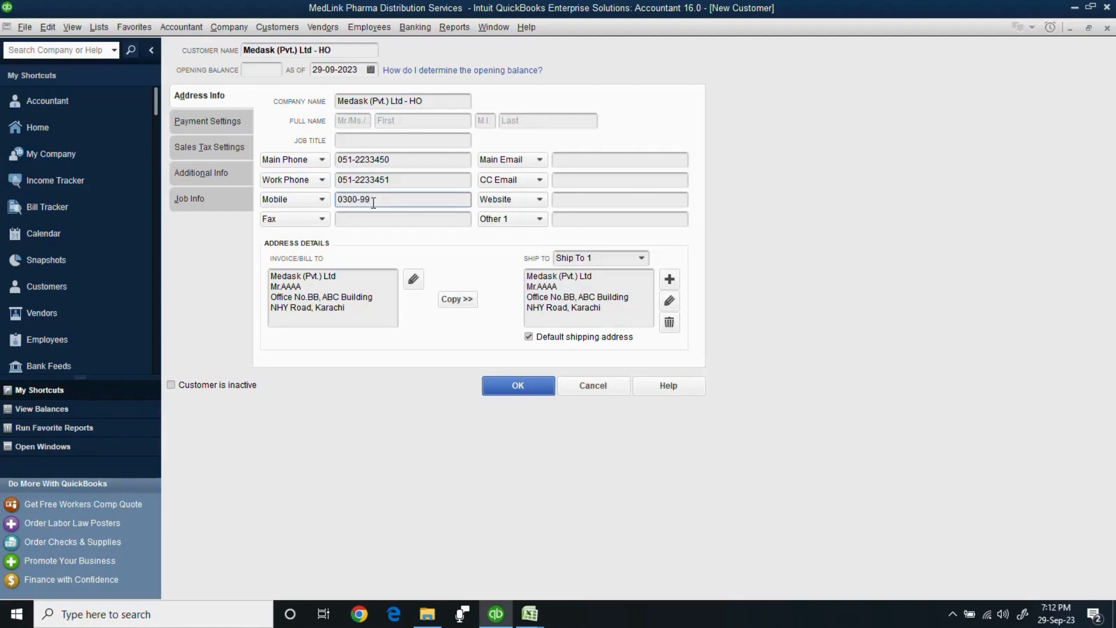
pyautogui.click(348, 220)
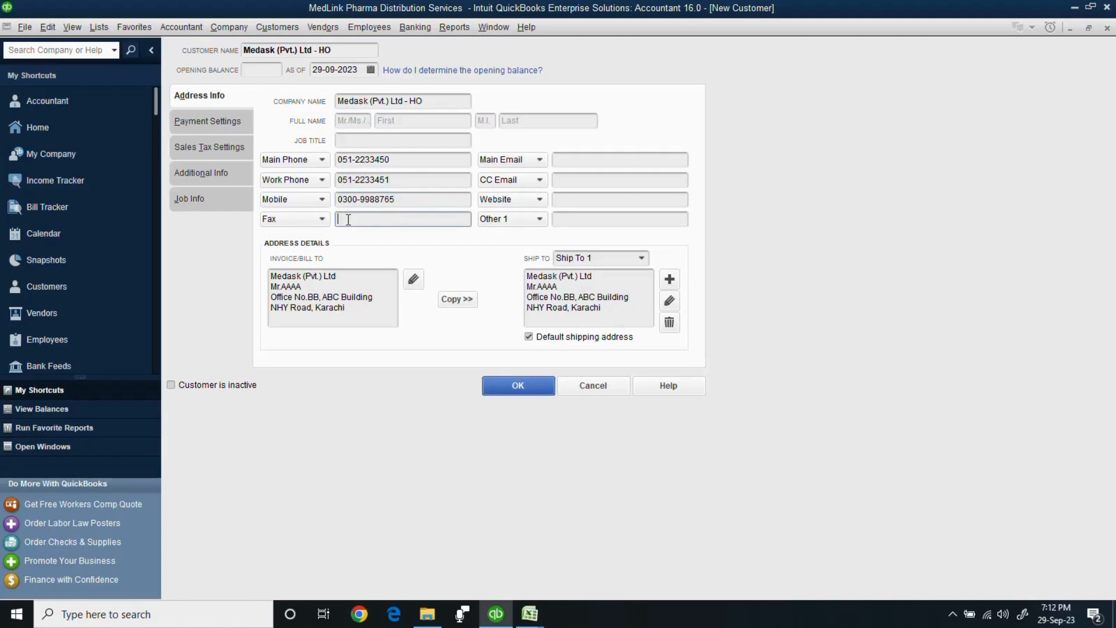
pyautogui.click(589, 161)
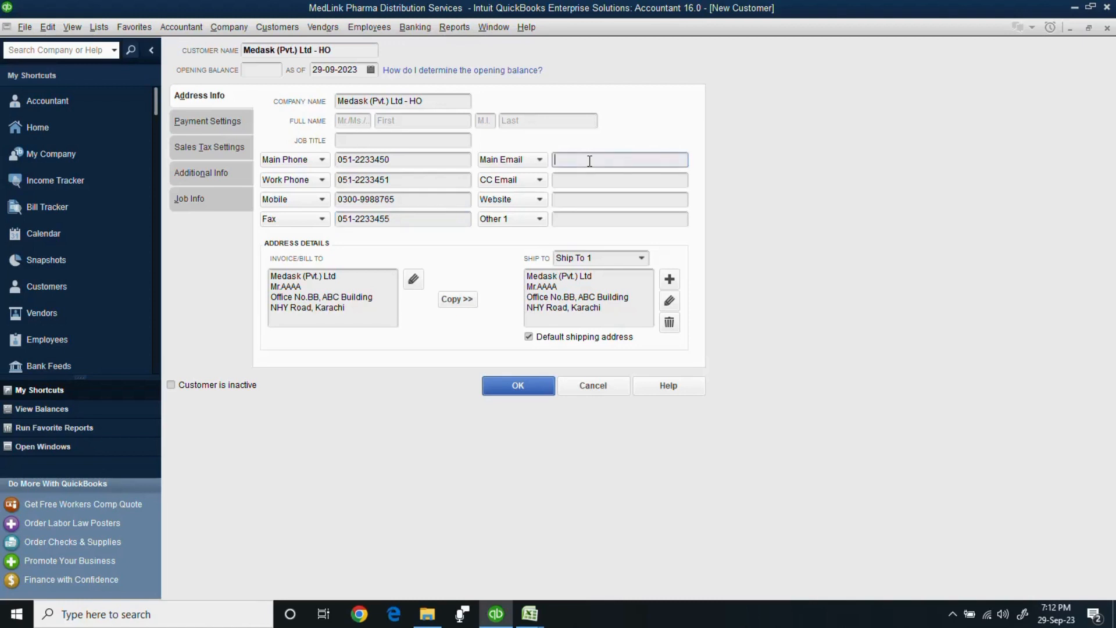
pyautogui.moveTo(657, 163); pyautogui.dragTo(534, 169)
pyautogui.click(567, 180)
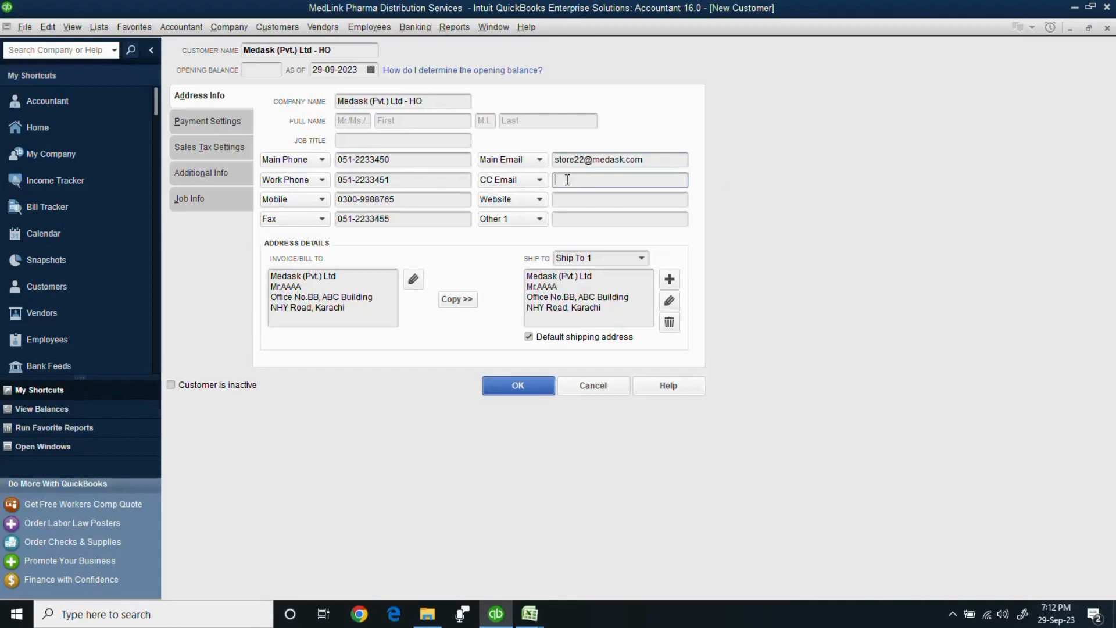
pyautogui.press('F2')
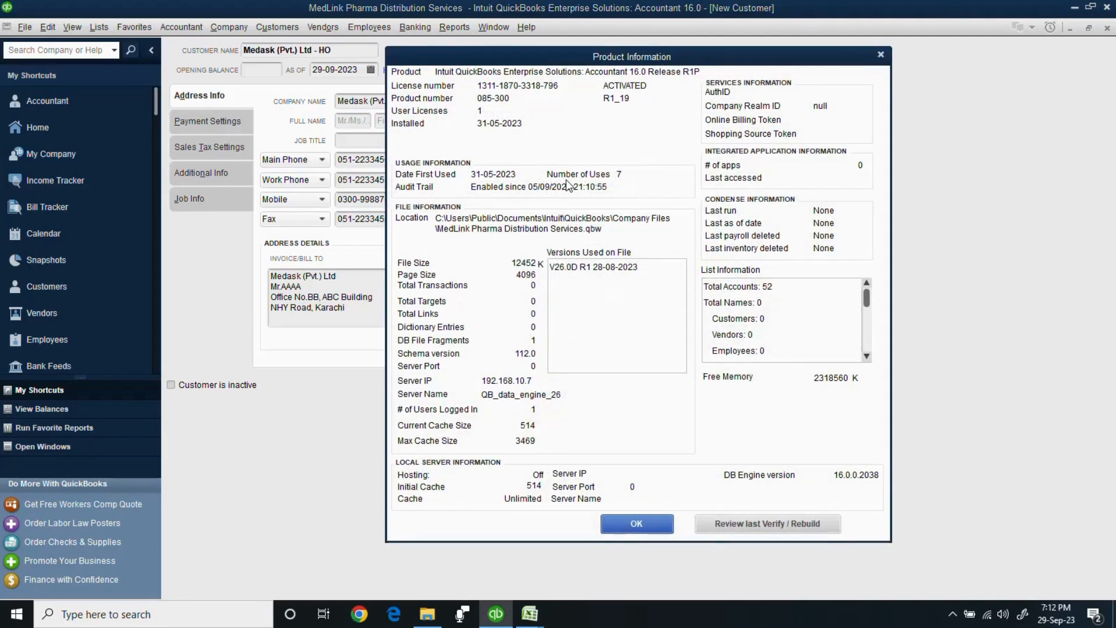
pyautogui.click(880, 54)
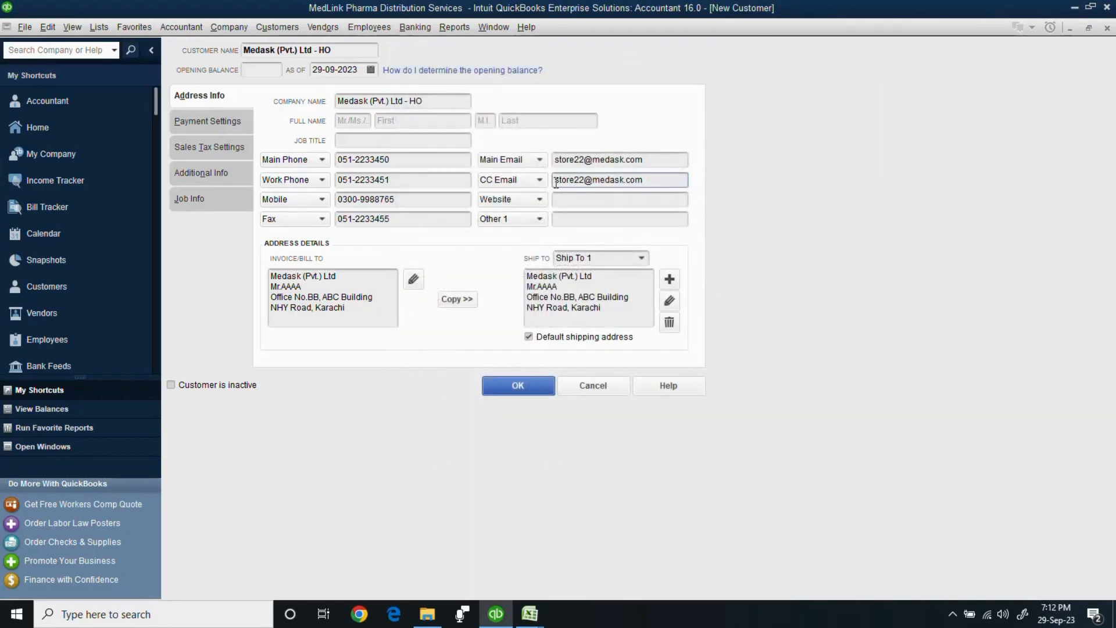
pyautogui.write('acco')
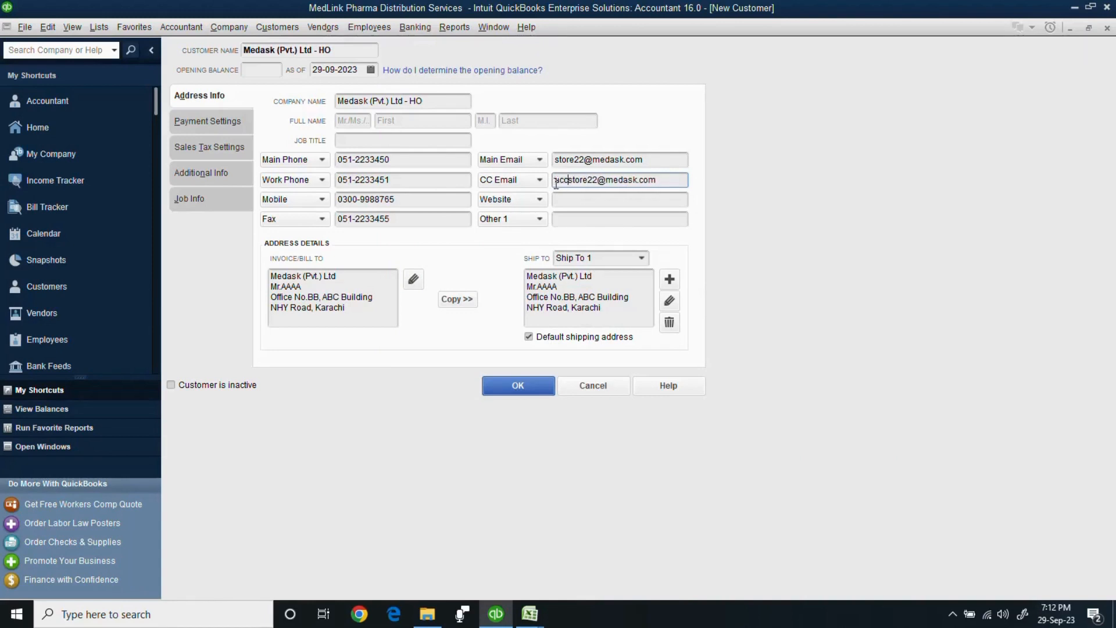
pyautogui.write('unt')
pyautogui.press('Delete')
pyautogui.press('Delete')
pyautogui.press('Delete')
pyautogui.press('Delete')
pyautogui.press('Delete')
pyautogui.press('Delete')
pyautogui.press('Delete')
pyautogui.write('s')
pyautogui.click(561, 201)
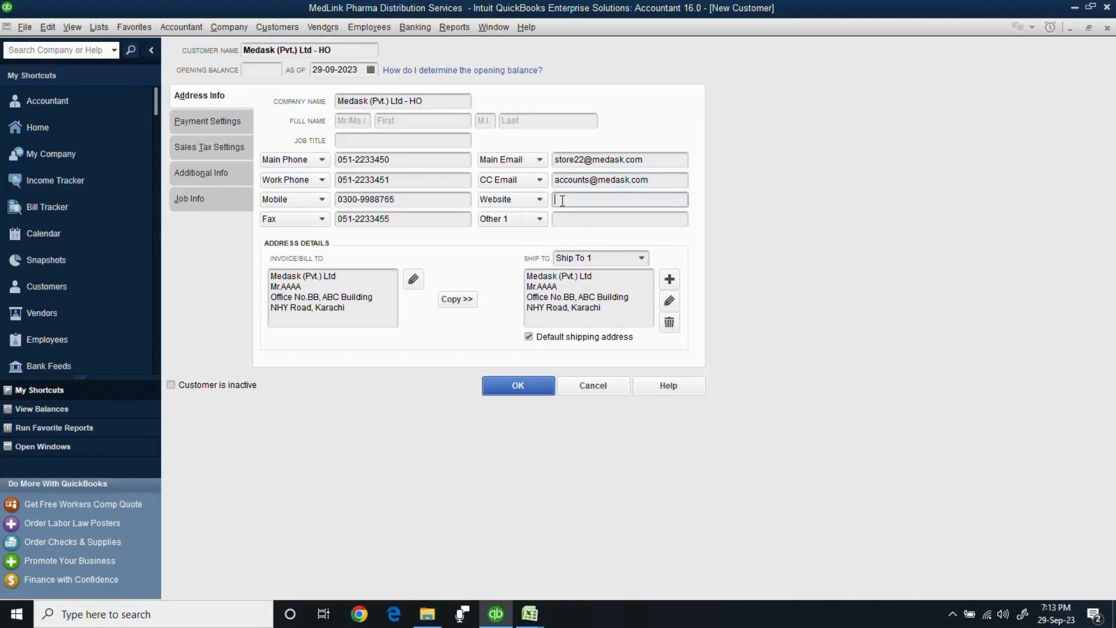
pyautogui.write('www.medask.com.pk')
# Set the customer's credit limit to 500,000 on the Payment Settings tab.
pyautogui.click(211, 122)
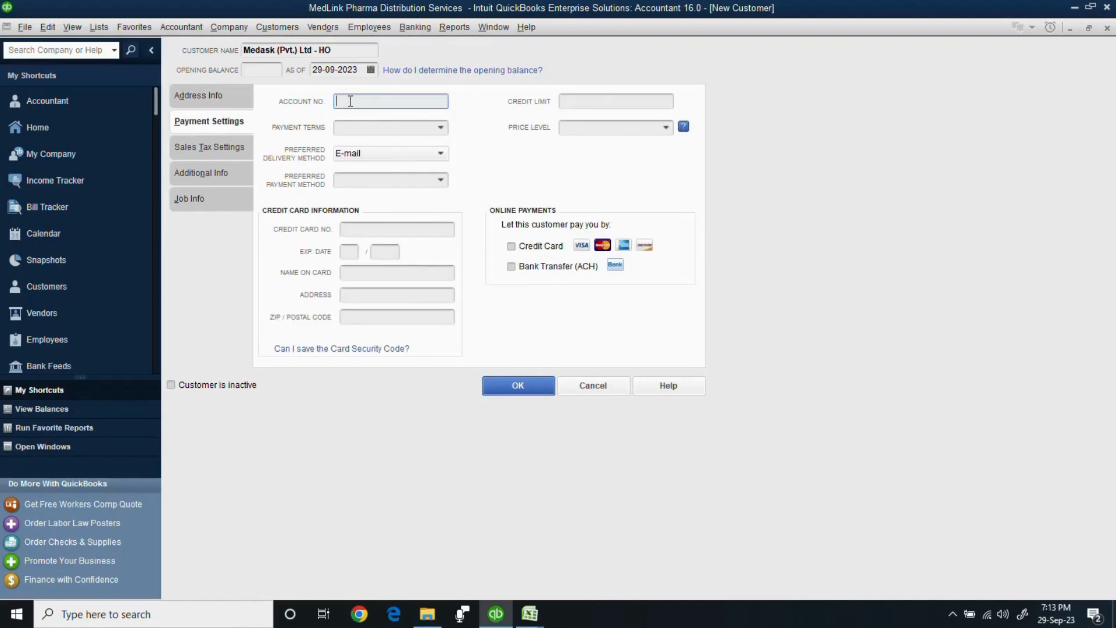
pyautogui.click(582, 103)
pyautogui.write('500000')
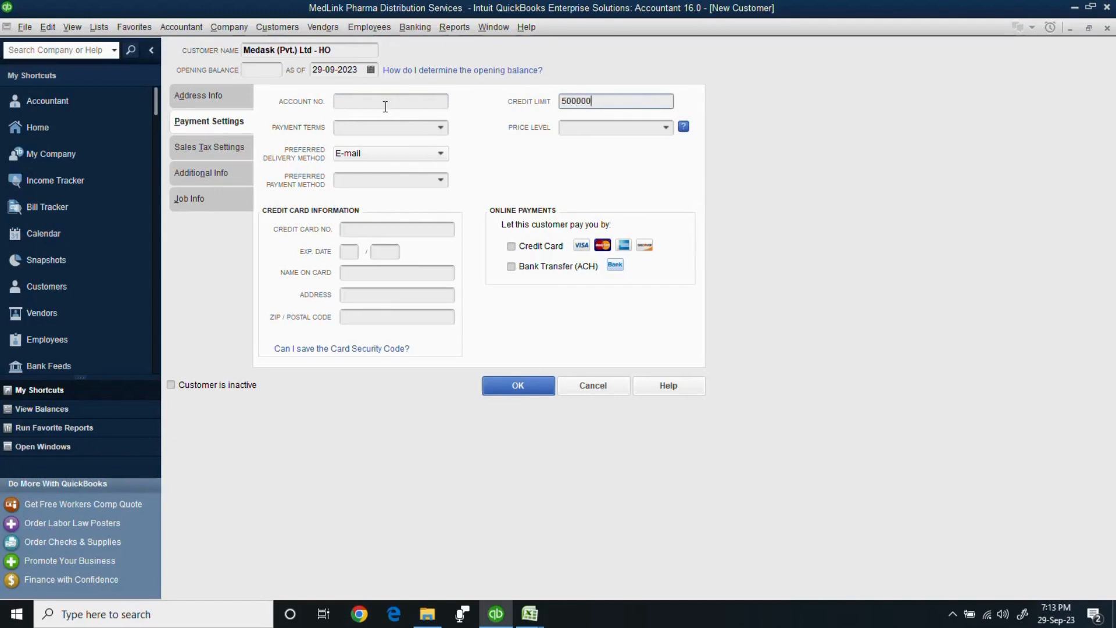
pyautogui.click(360, 104)
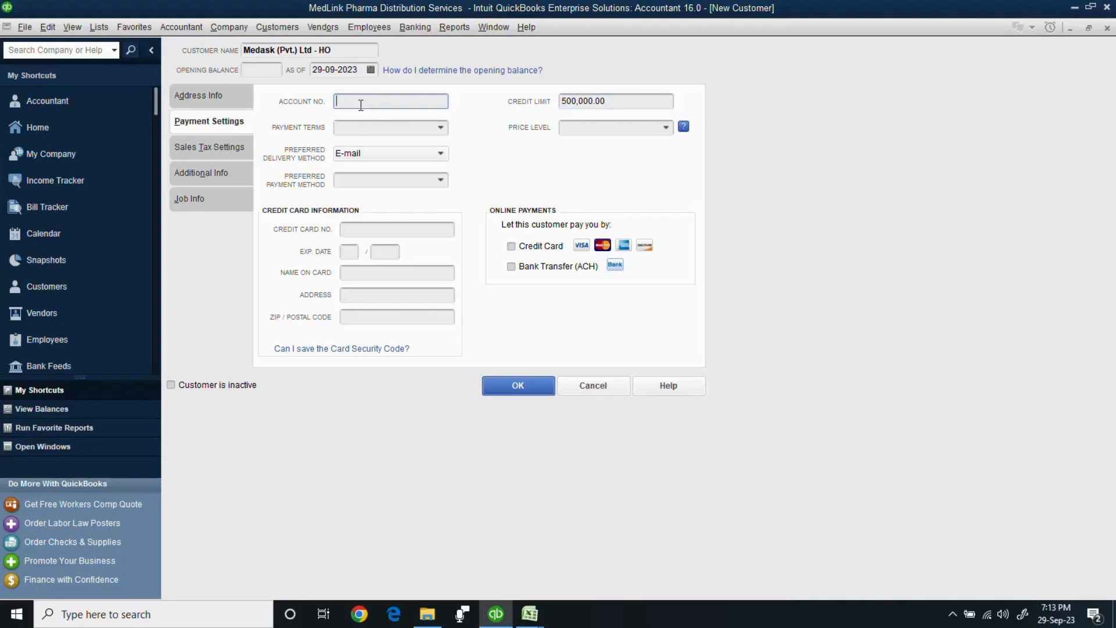
# Choose Net 30 terms and Check as the preferred payment method, then view Sales Tax Settings.
pyautogui.click(441, 127)
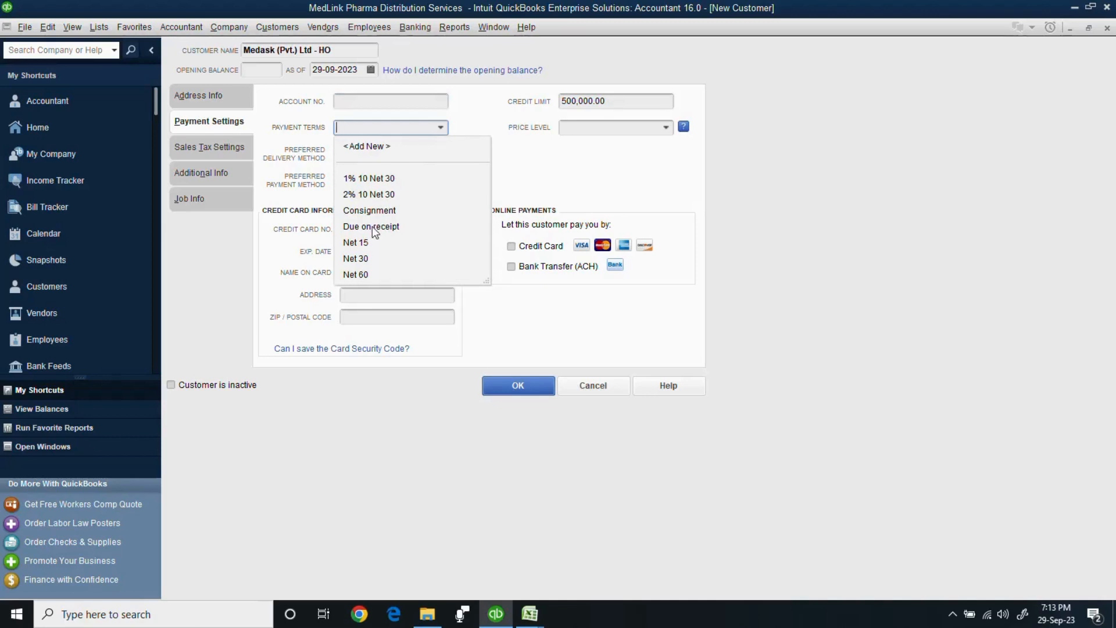
pyautogui.click(364, 260)
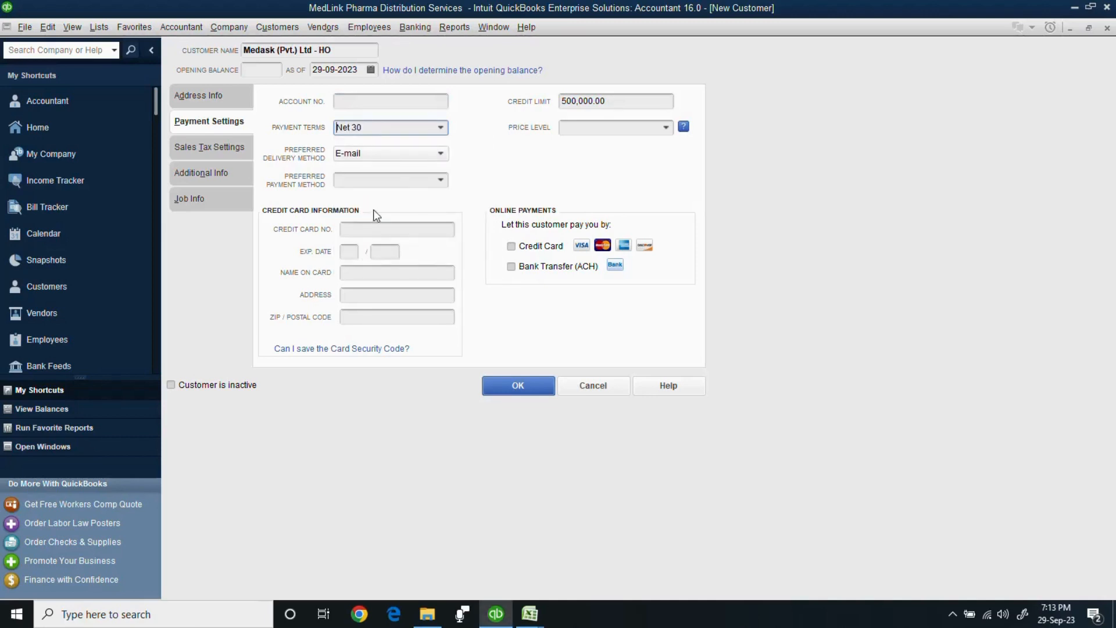
pyautogui.click(442, 181)
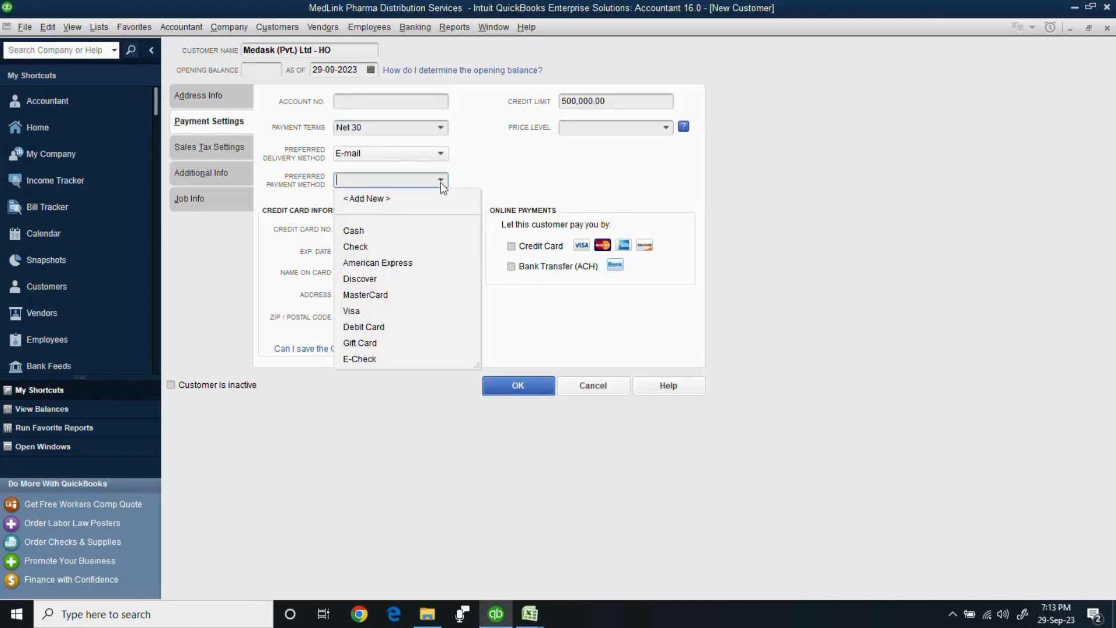
pyautogui.click(378, 246)
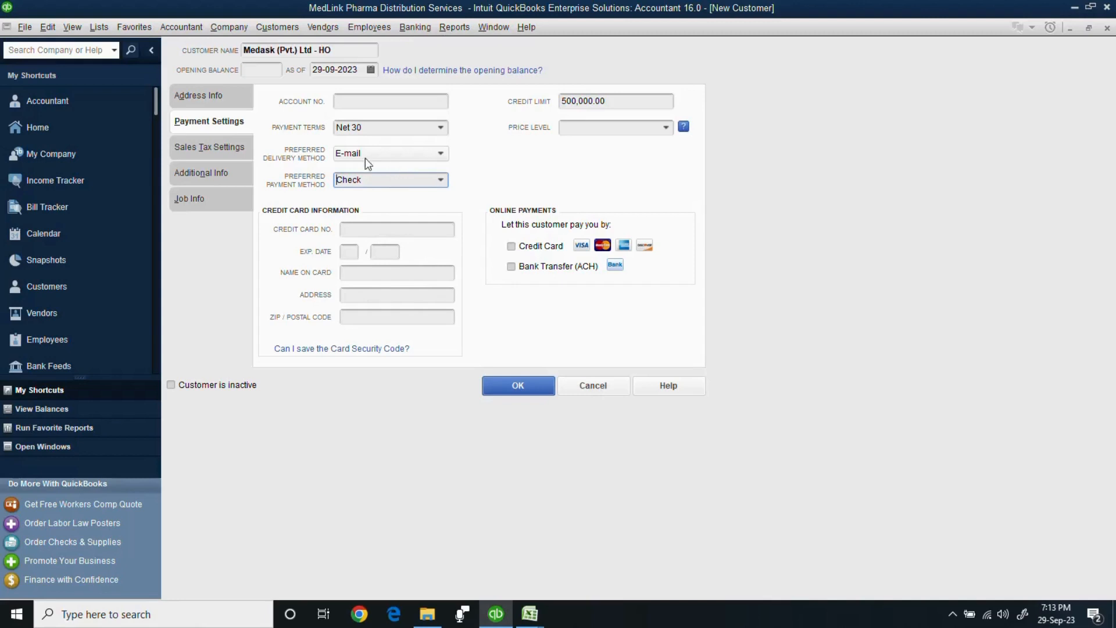
pyautogui.click(225, 148)
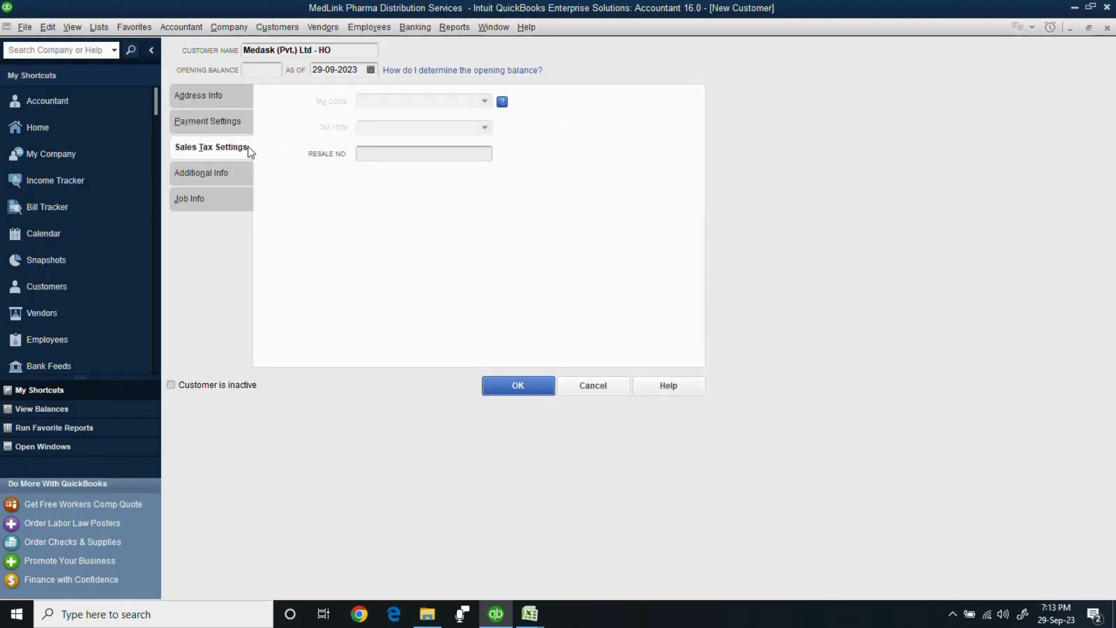
# On Additional Info, add a new customer type 'Punjab' and select it for the customer.
pyautogui.click(208, 173)
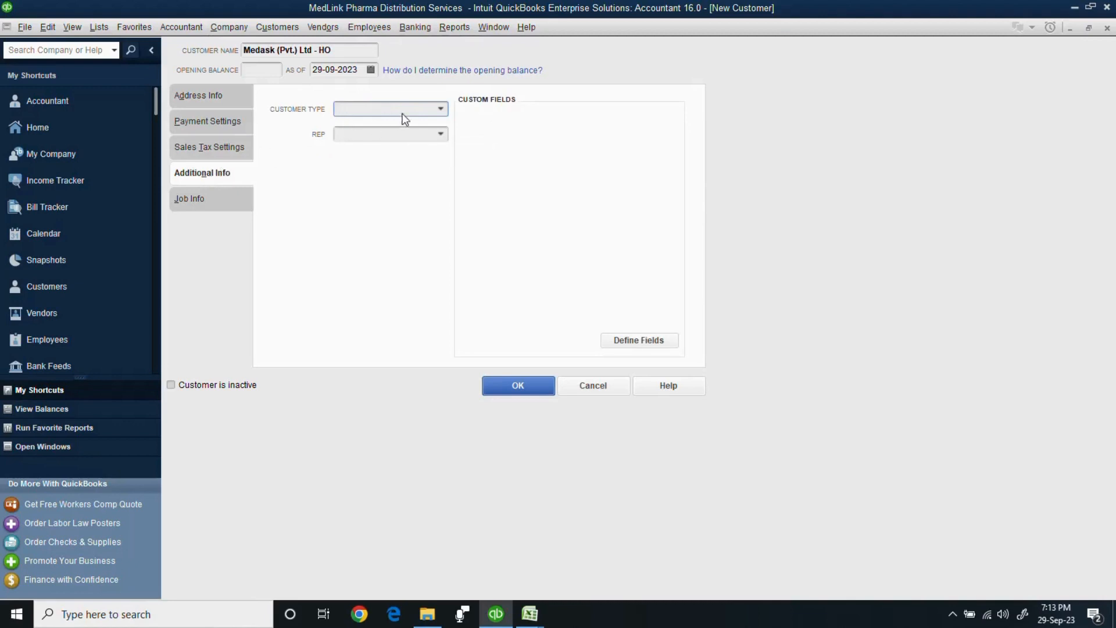
pyautogui.click(441, 110)
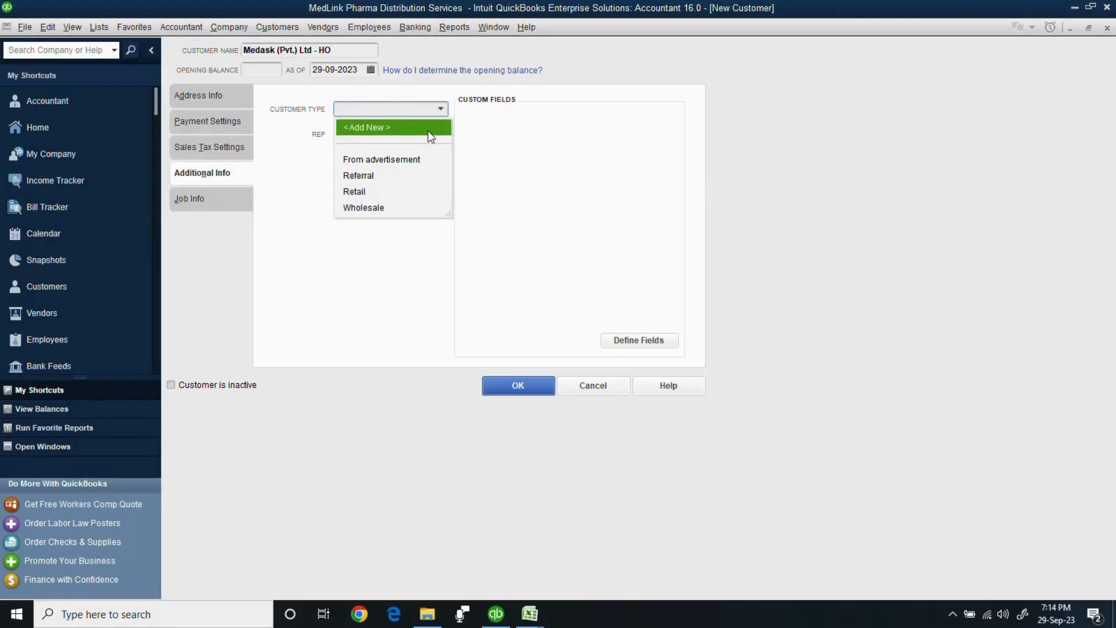
pyautogui.click(428, 130)
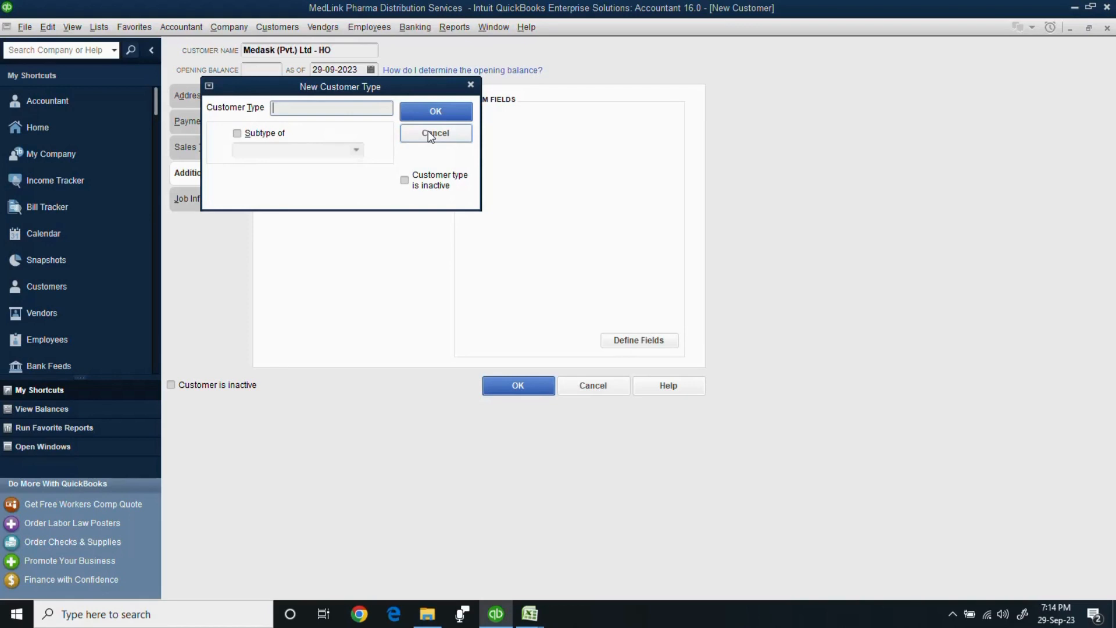
pyautogui.write('p')
pyautogui.press('BackSpace')
pyautogui.write('Punjab')
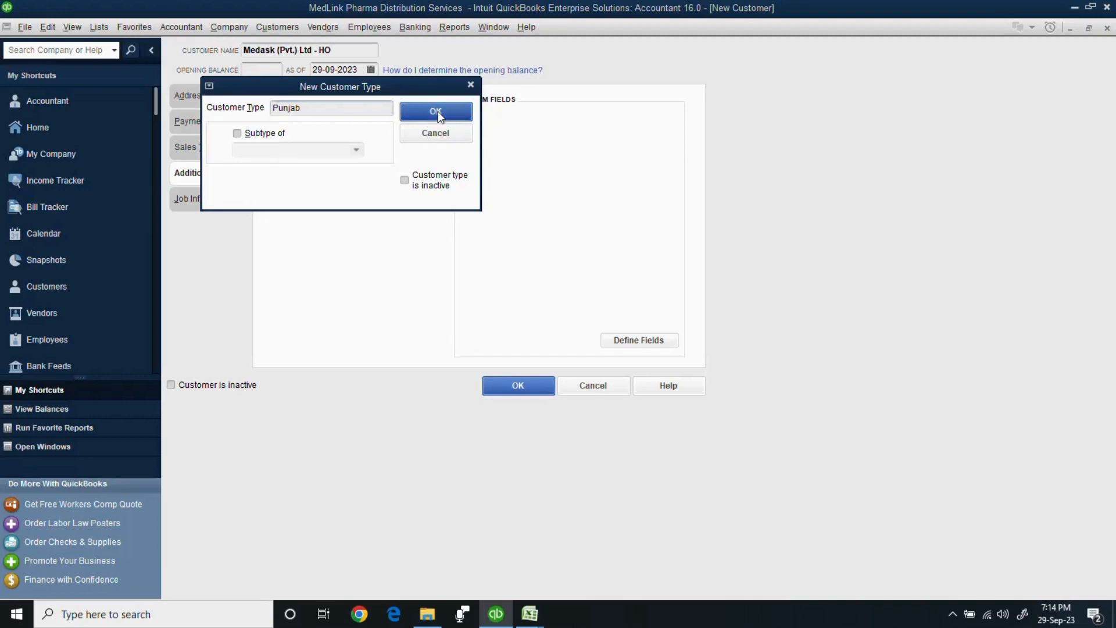
pyautogui.click(438, 110)
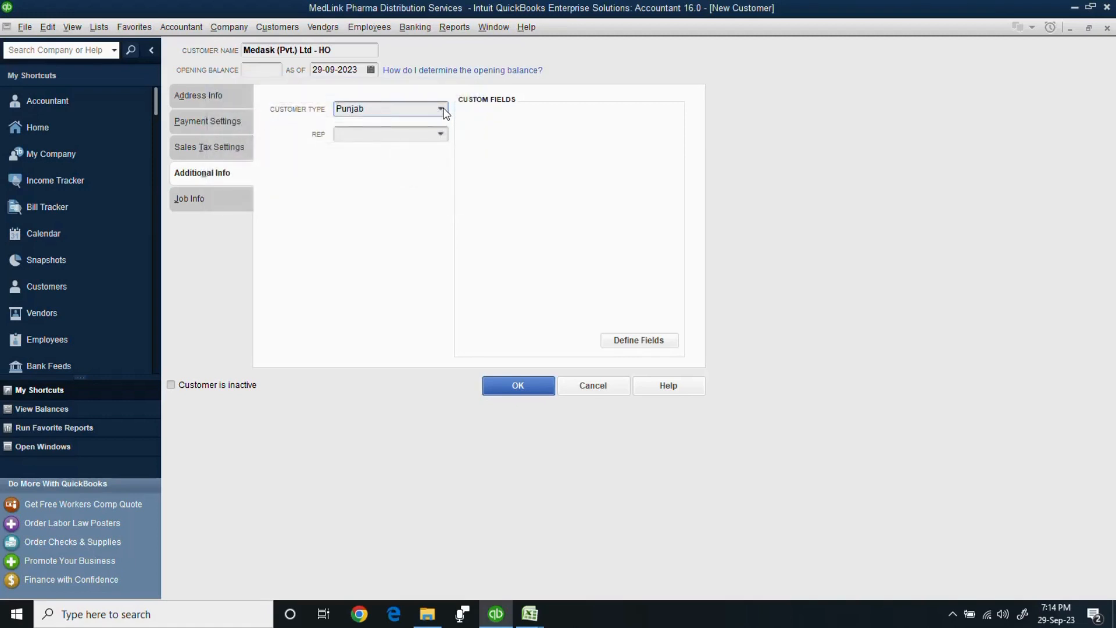
pyautogui.click(442, 107)
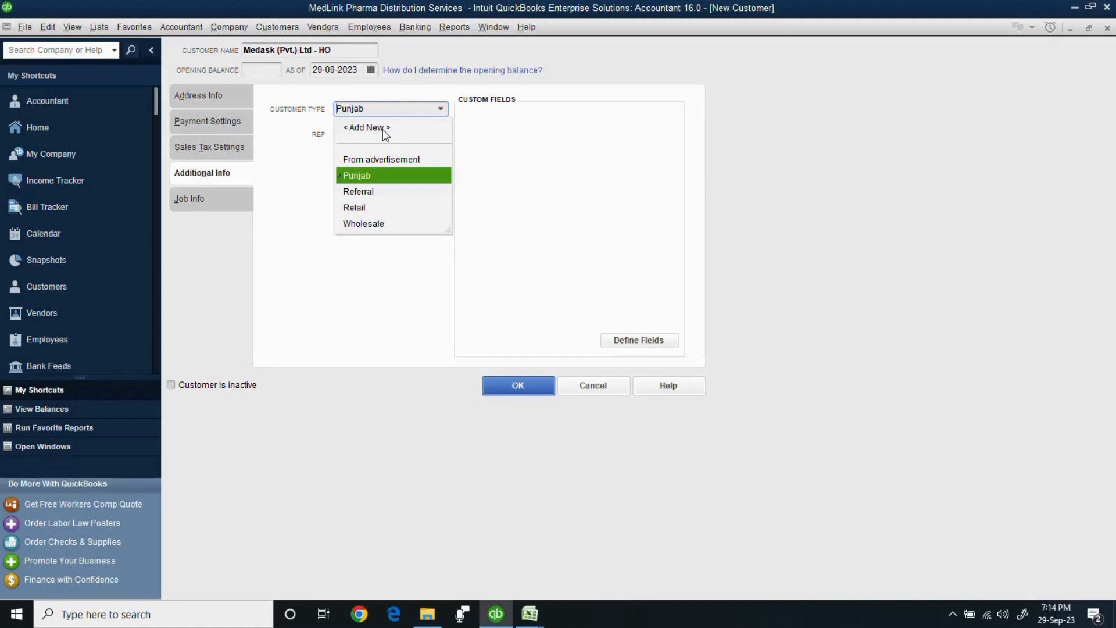
pyautogui.click(371, 178)
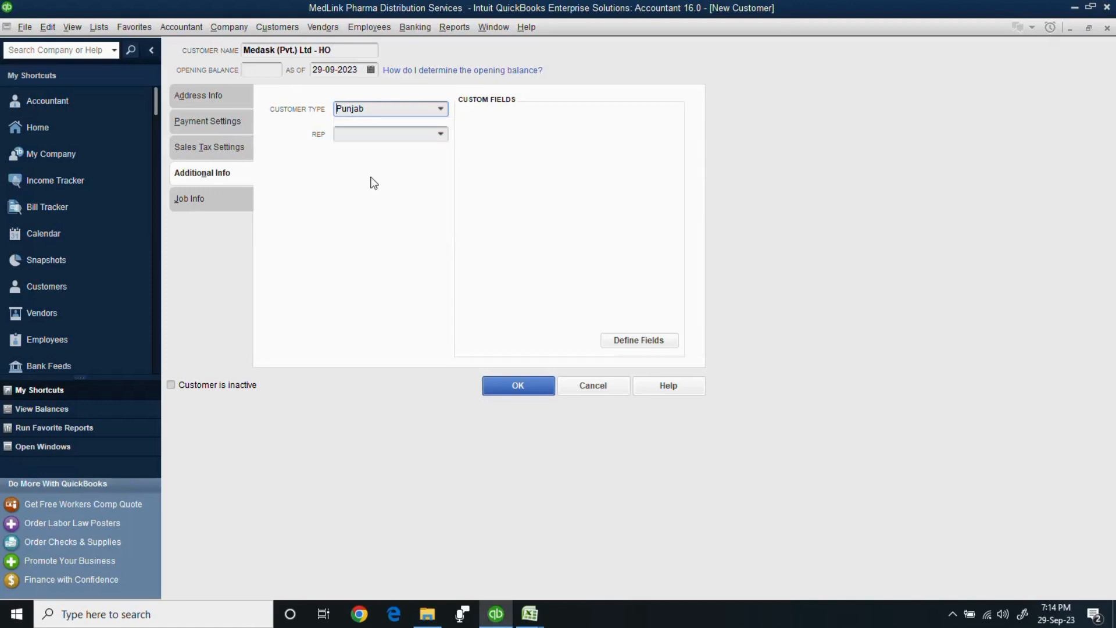
pyautogui.click(441, 108)
# Add a second customer type 'Rwp', then set the customer type back to Punjab.
pyautogui.click(401, 128)
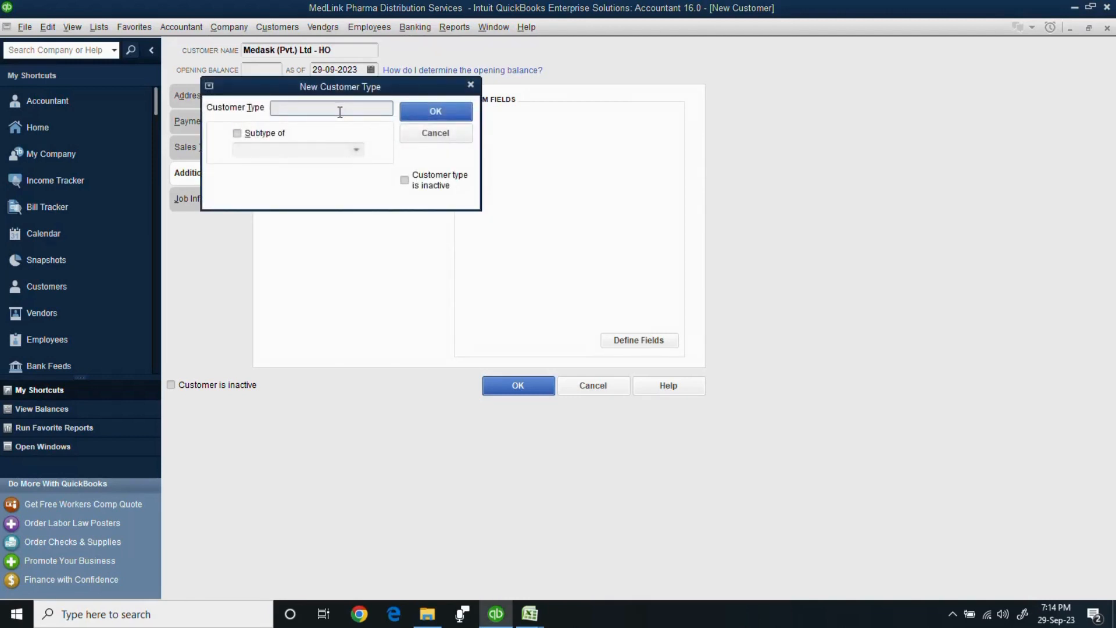
pyautogui.write('Rwp')
pyautogui.click(421, 115)
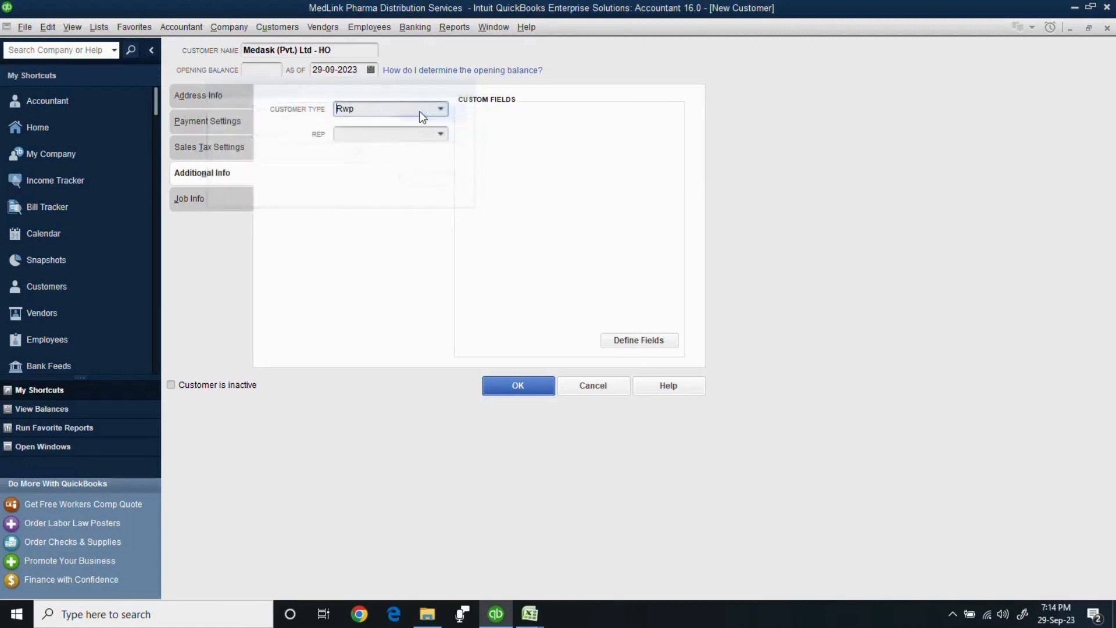
pyautogui.click(442, 110)
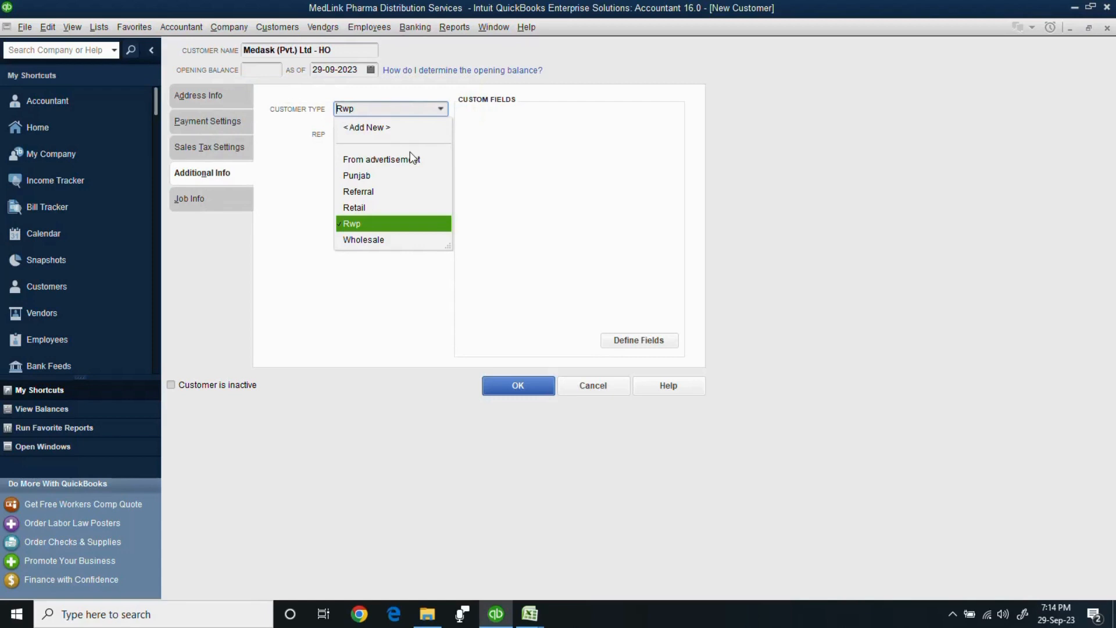
pyautogui.click(383, 226)
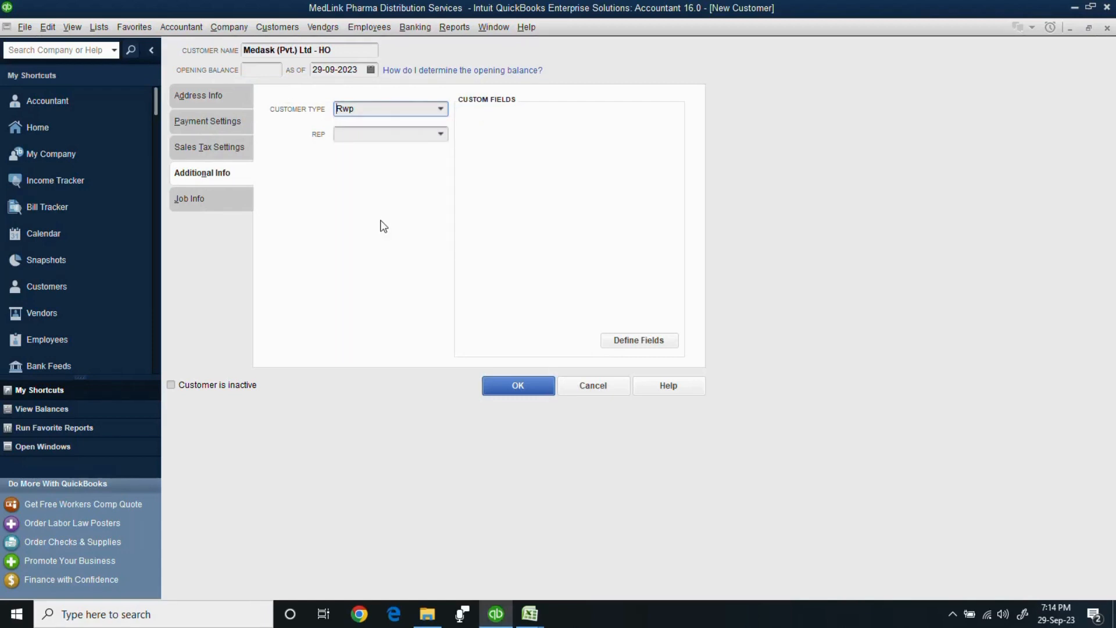
pyautogui.click(441, 113)
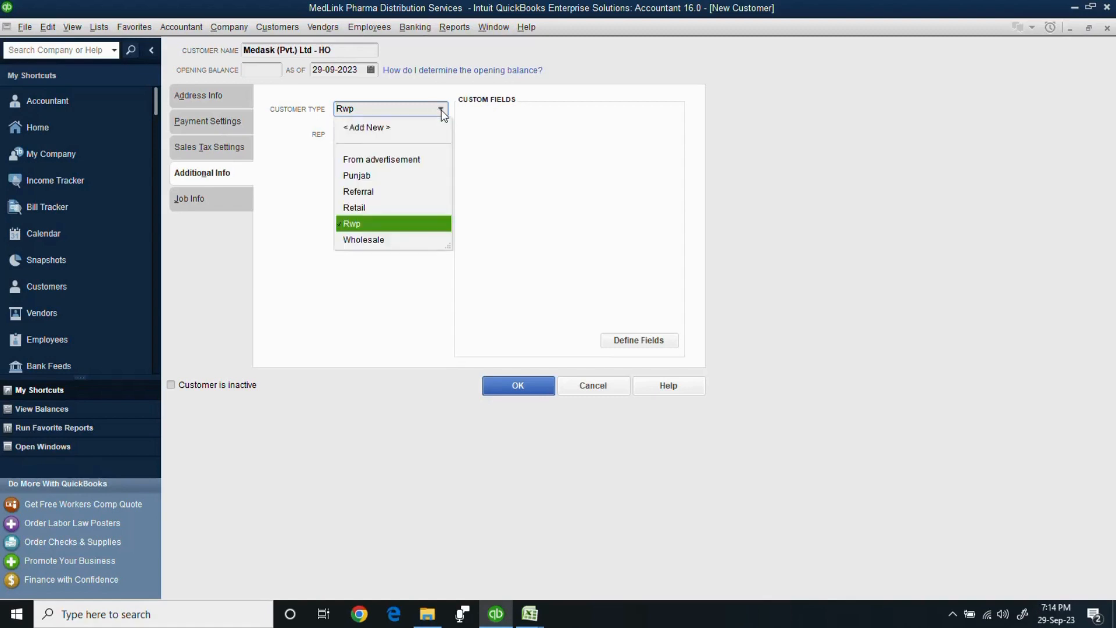
pyautogui.click(372, 224)
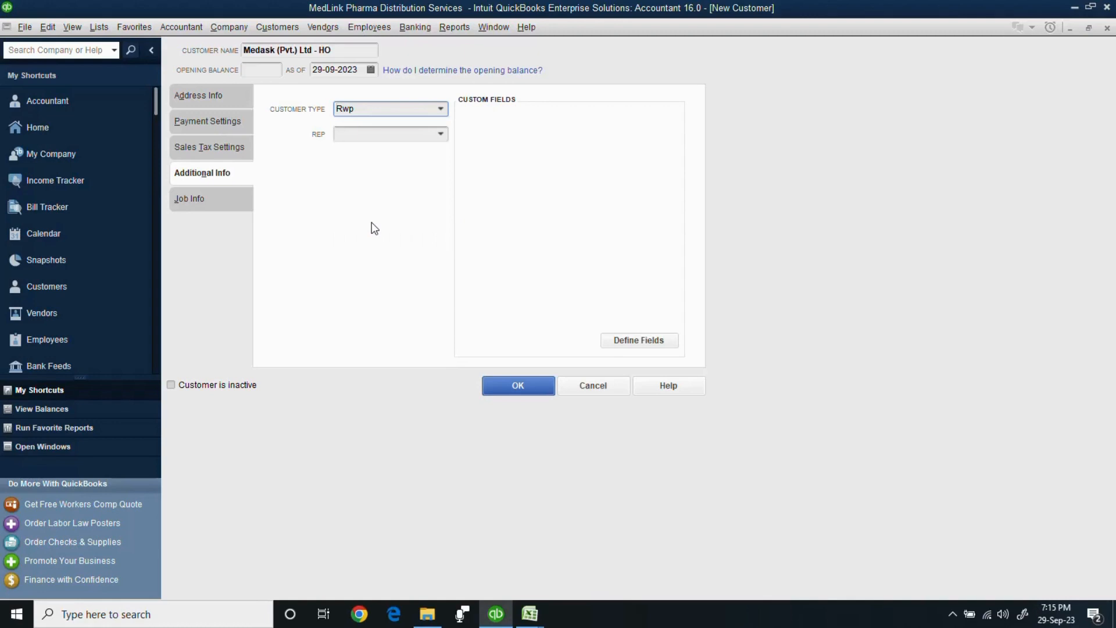
pyautogui.click(441, 109)
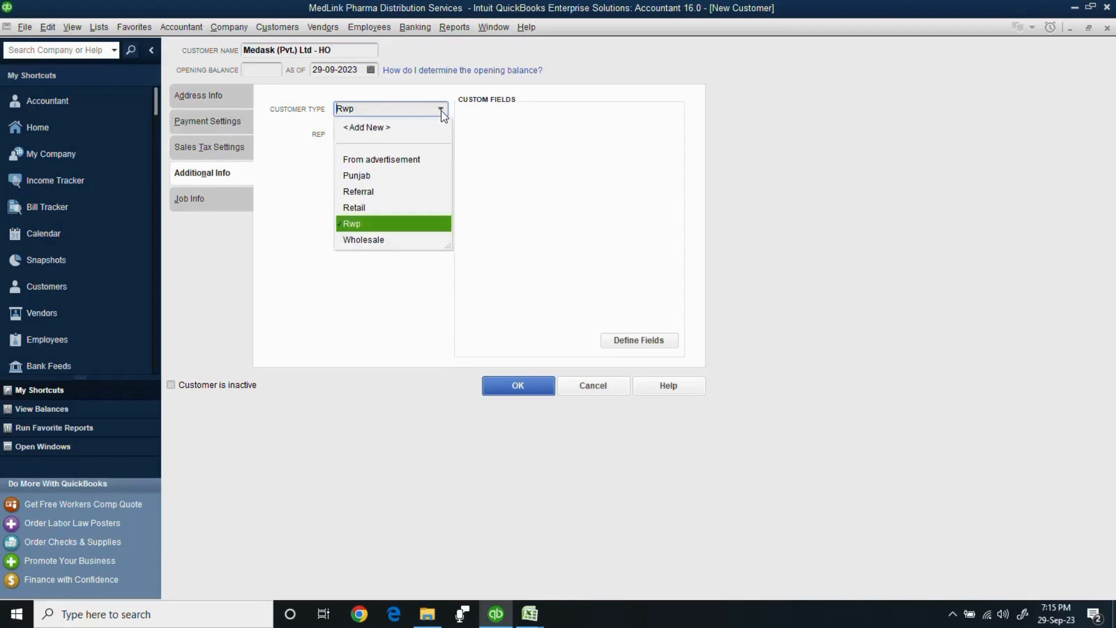
pyautogui.click(386, 176)
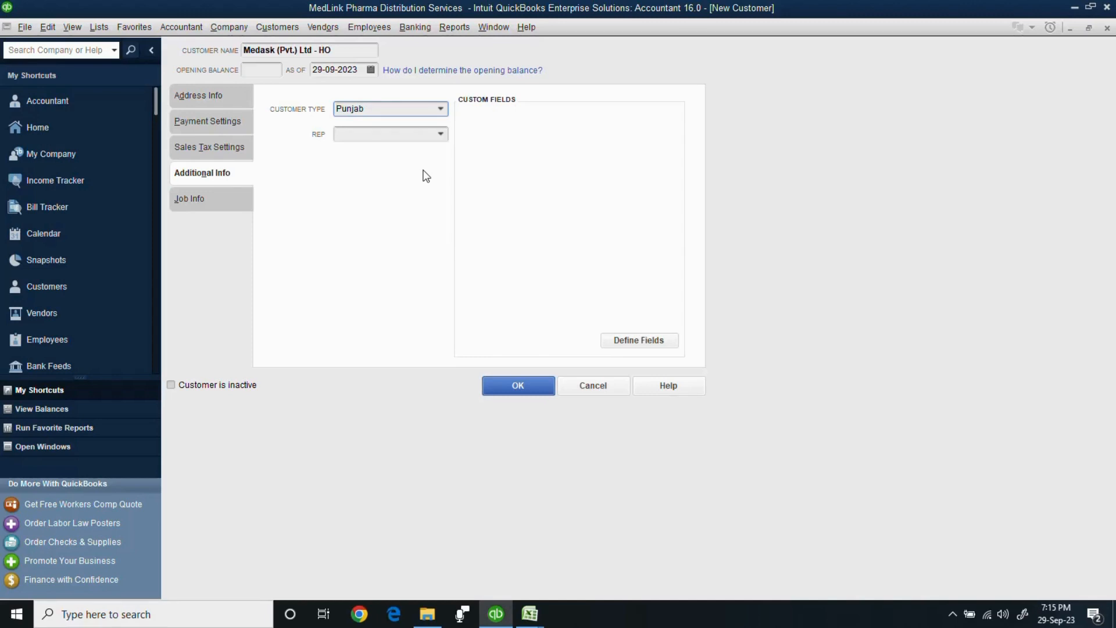
# Save the customer, check it on the Customer Center's Transactions and Customers & Jobs tabs, and stop recording.
pyautogui.click(529, 383)
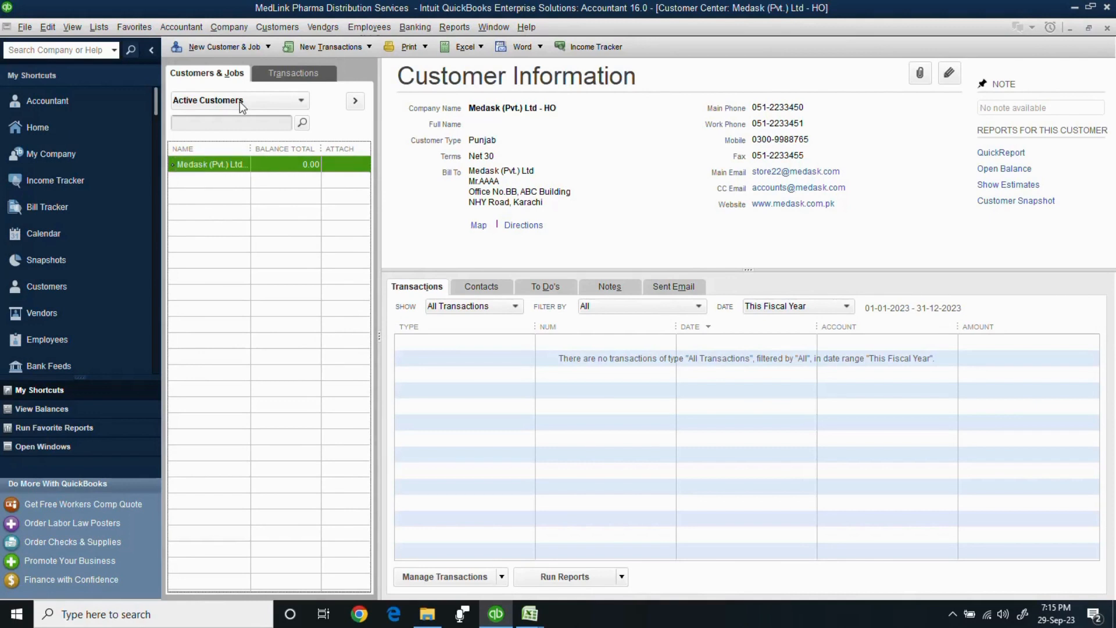
pyautogui.click(287, 73)
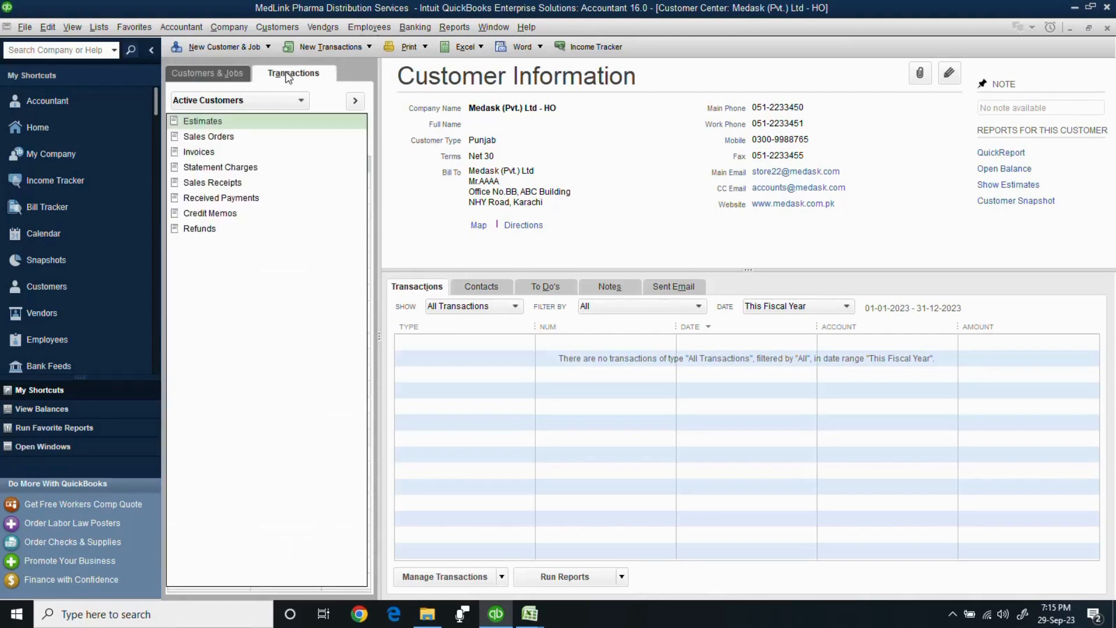
pyautogui.click(234, 82)
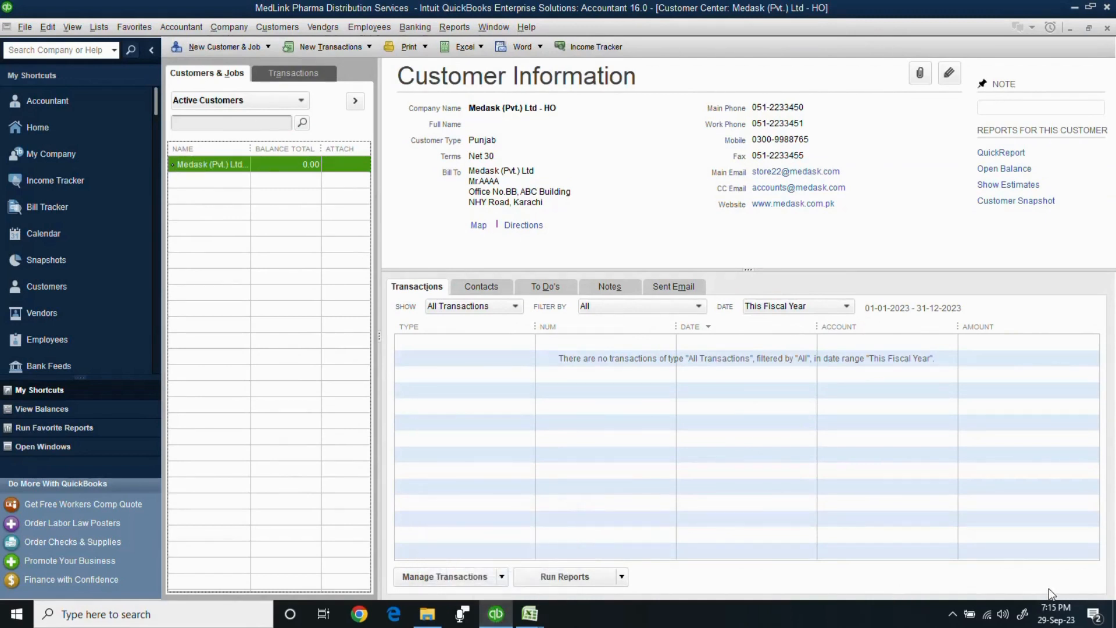
pyautogui.click(954, 616)
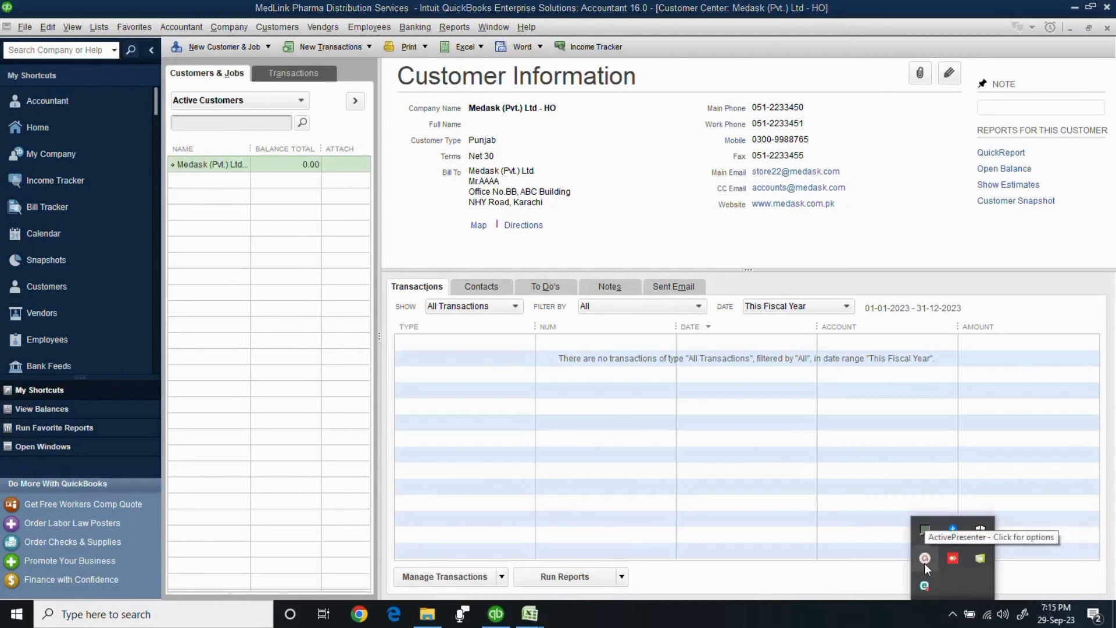
pyautogui.click(924, 559)
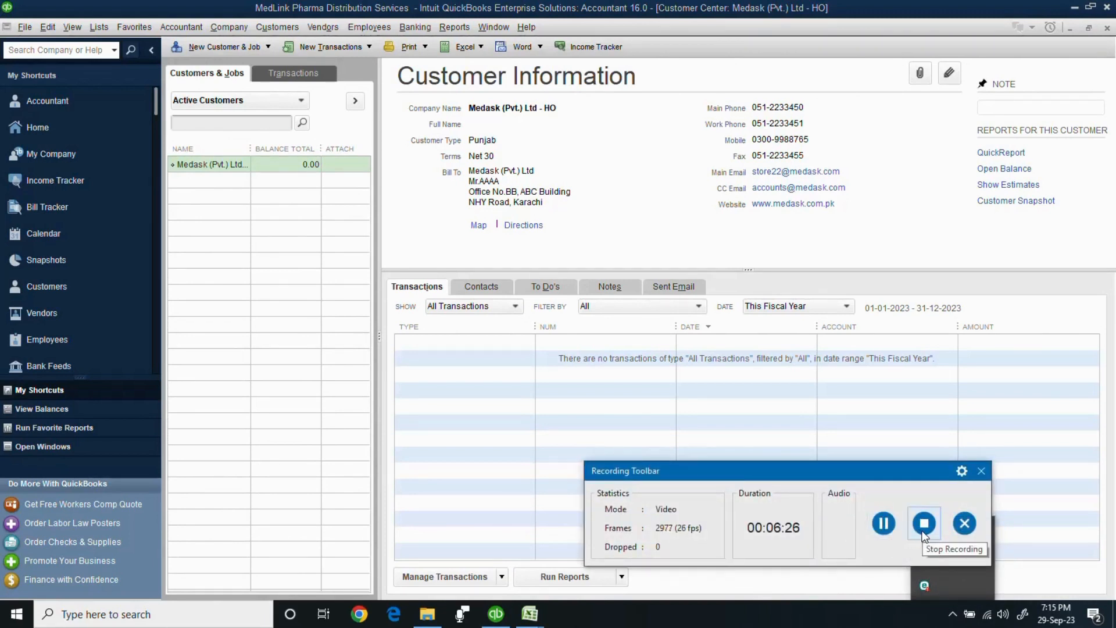
pyautogui.click(922, 529)
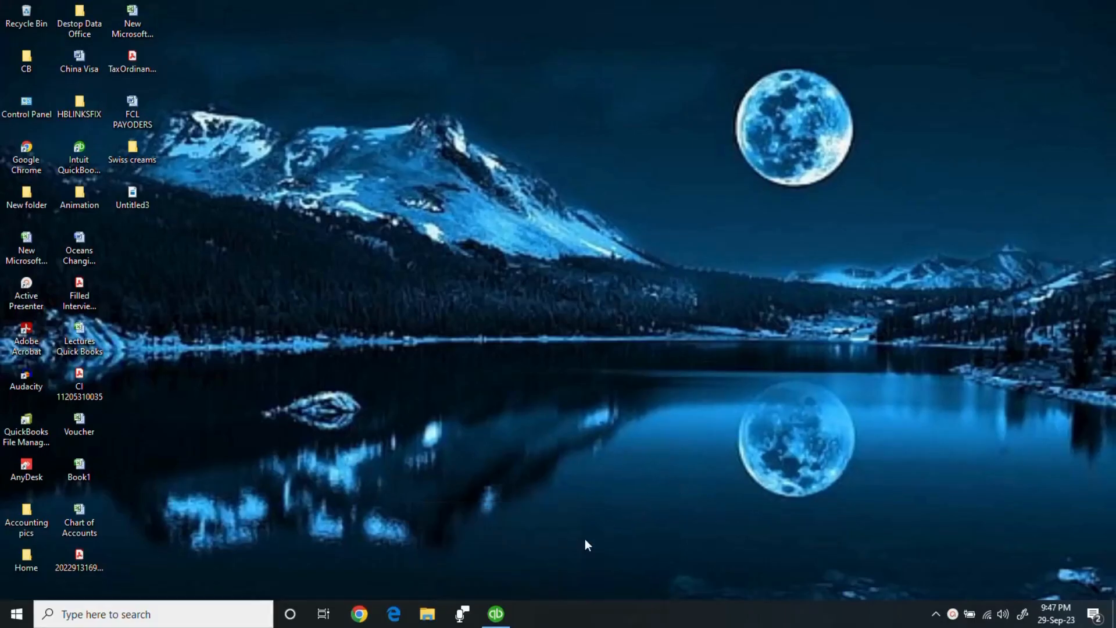
# Open the Vendor Center, keep the Active Vendors filter, and start a New Vendor form.
pyautogui.click(495, 614)
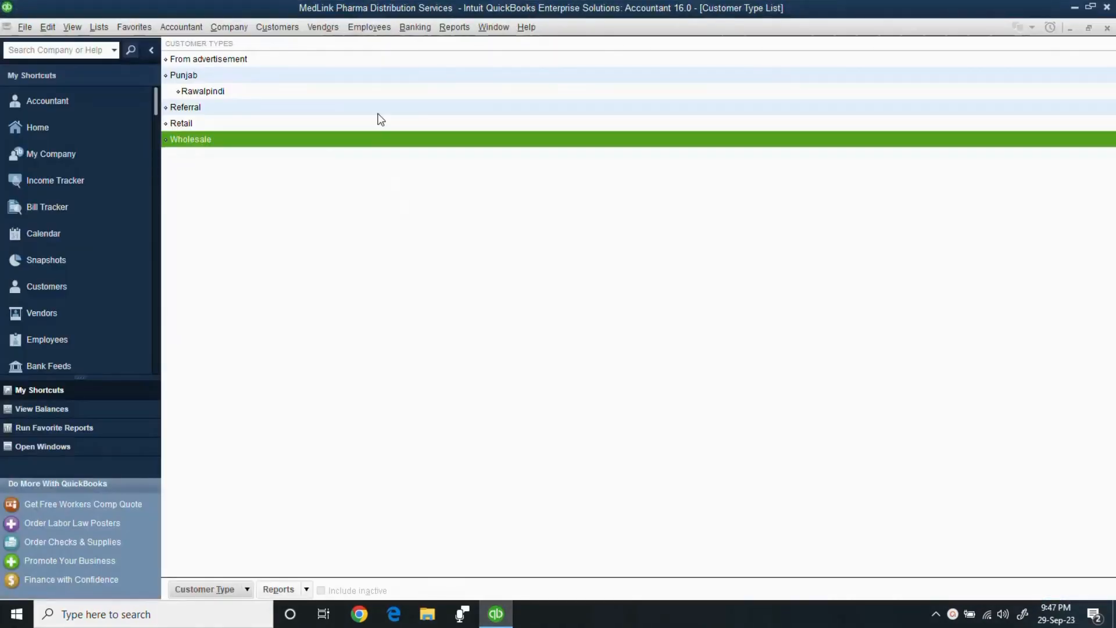
pyautogui.click(323, 27)
pyautogui.click(335, 48)
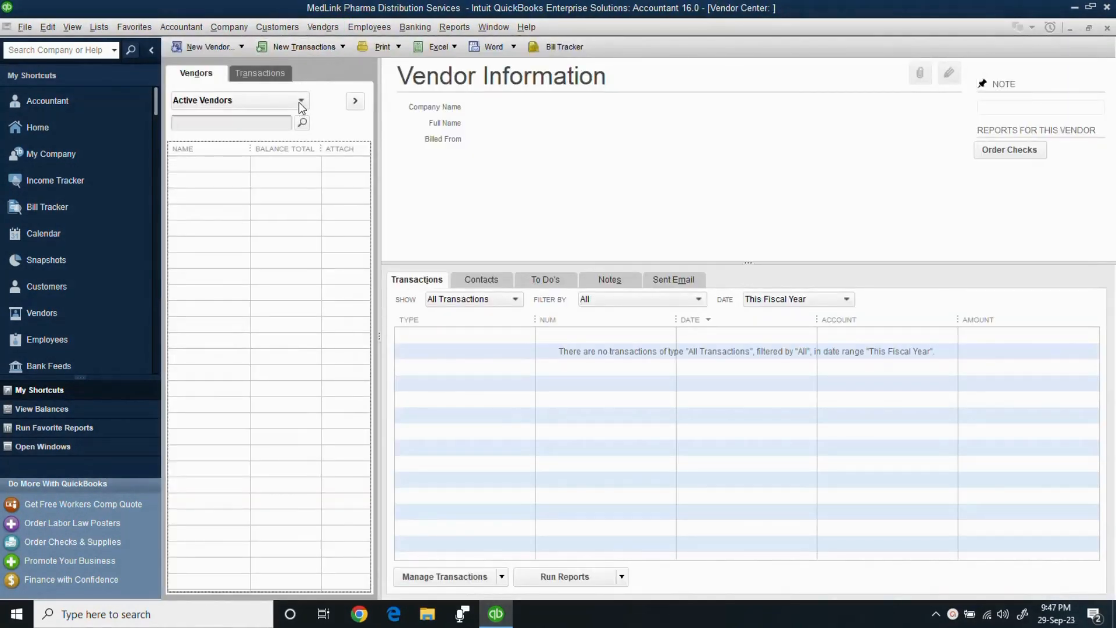
pyautogui.click(299, 100)
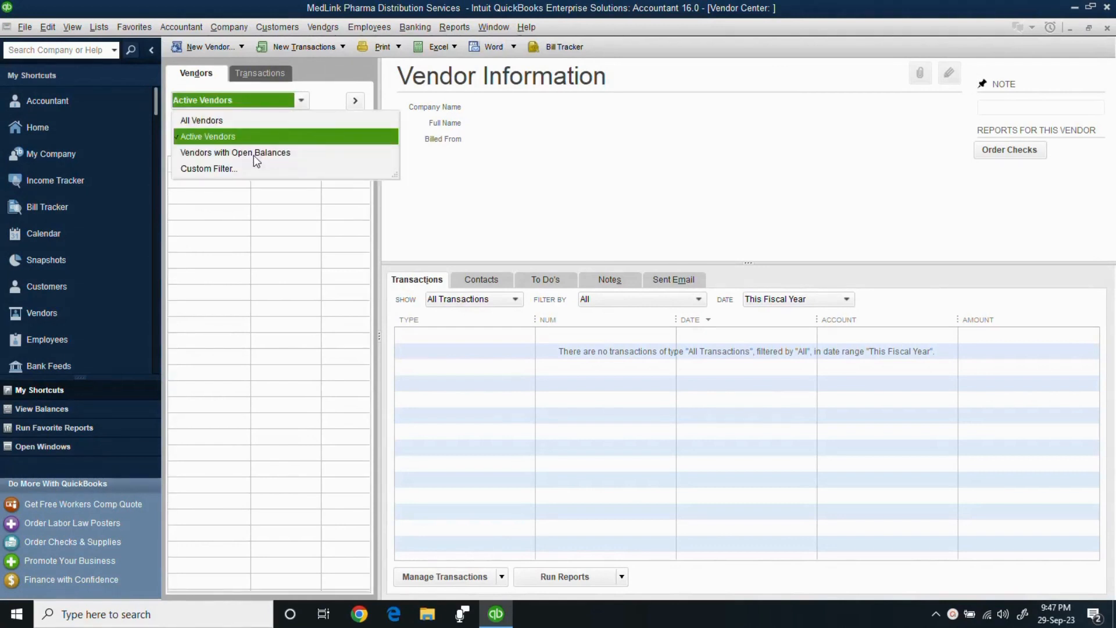
pyautogui.click(263, 222)
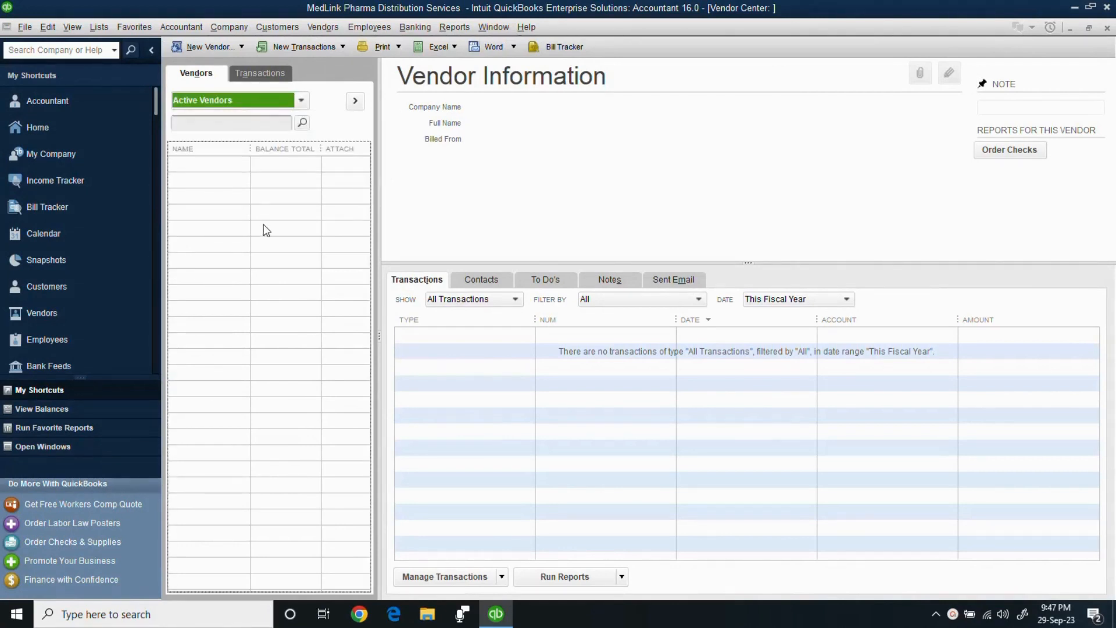
pyautogui.click(208, 47)
pyautogui.click(211, 65)
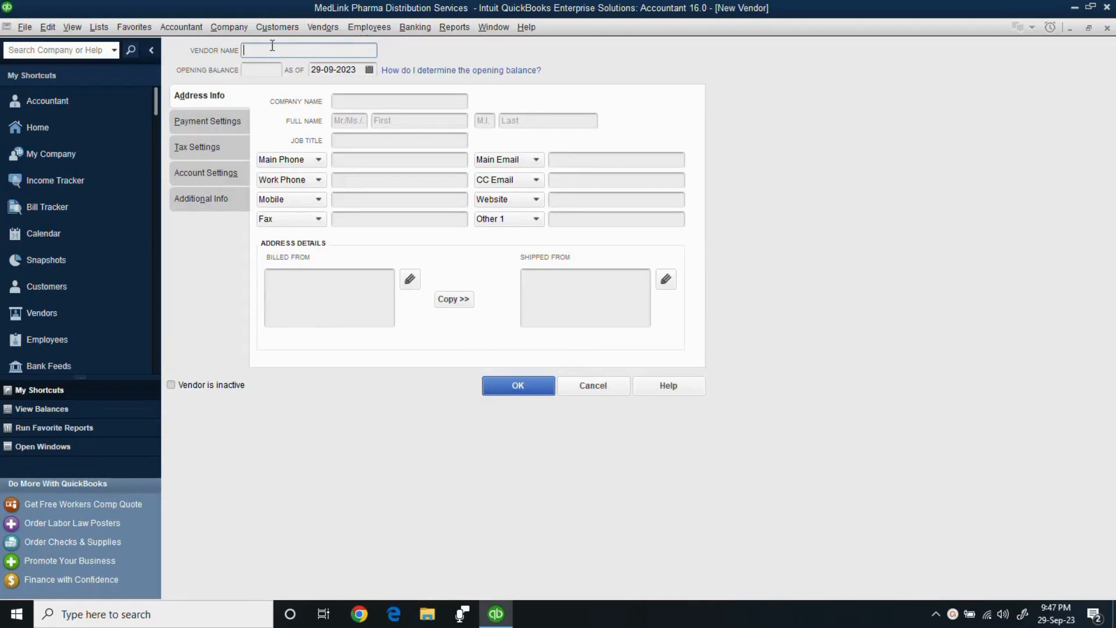
# Name the vendor 'Hamiol Pharma (Pvt.) Limited' and reuse it as company name and billed-from address.
pyautogui.write('Hamiol Phar')
pyautogui.write('ma (Pvt.) Limited')
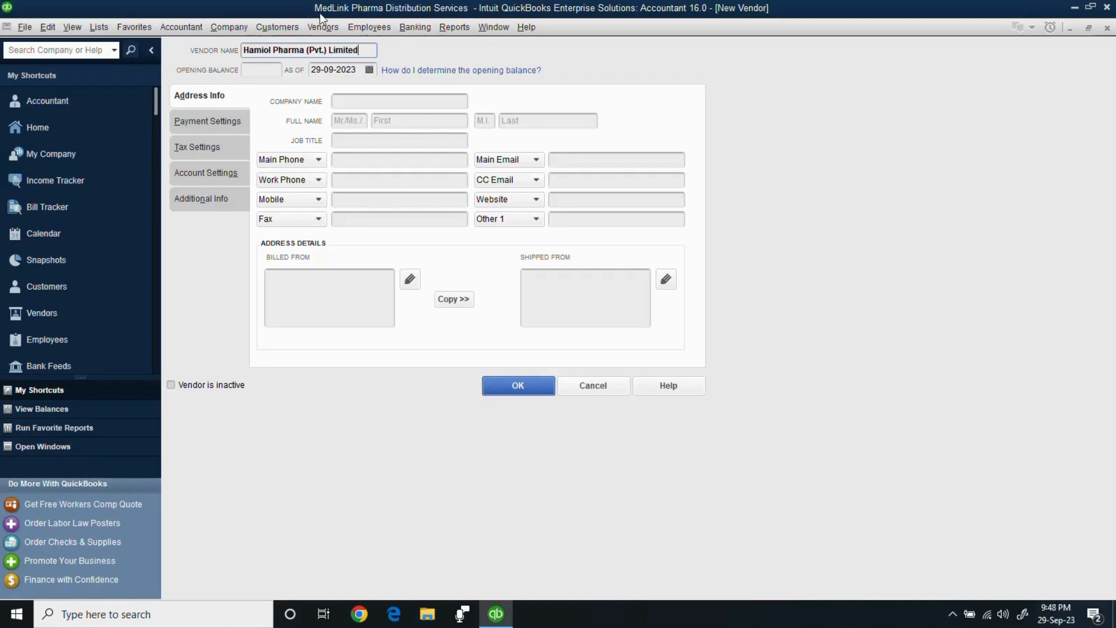
pyautogui.moveTo(372, 53); pyautogui.dragTo(206, 55)
pyautogui.hotkey('ctrl', 'c')
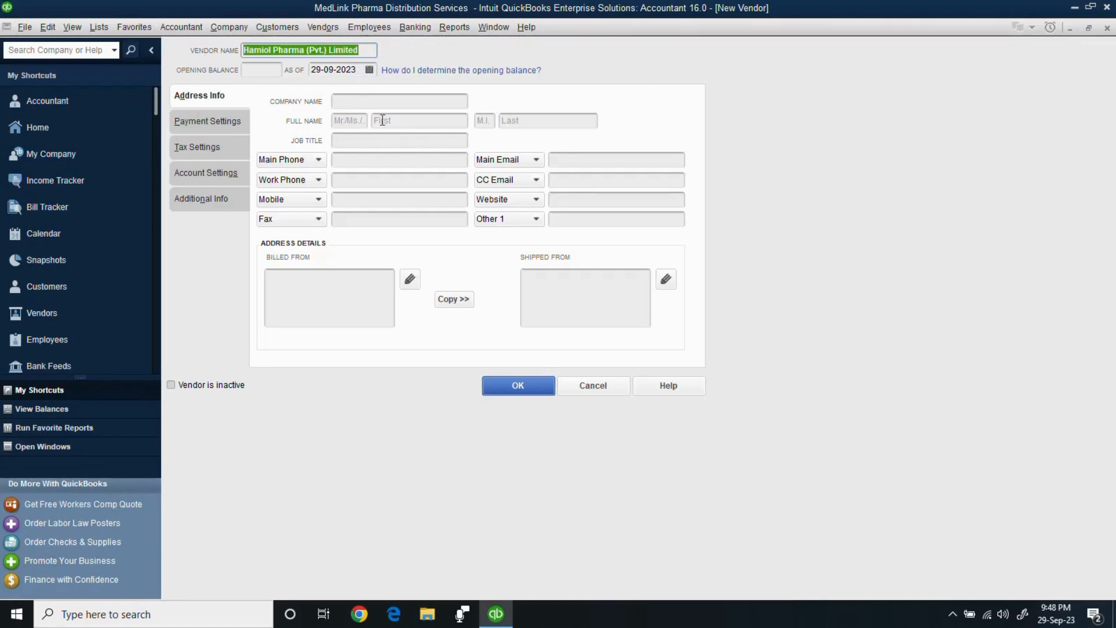
pyautogui.click(355, 100)
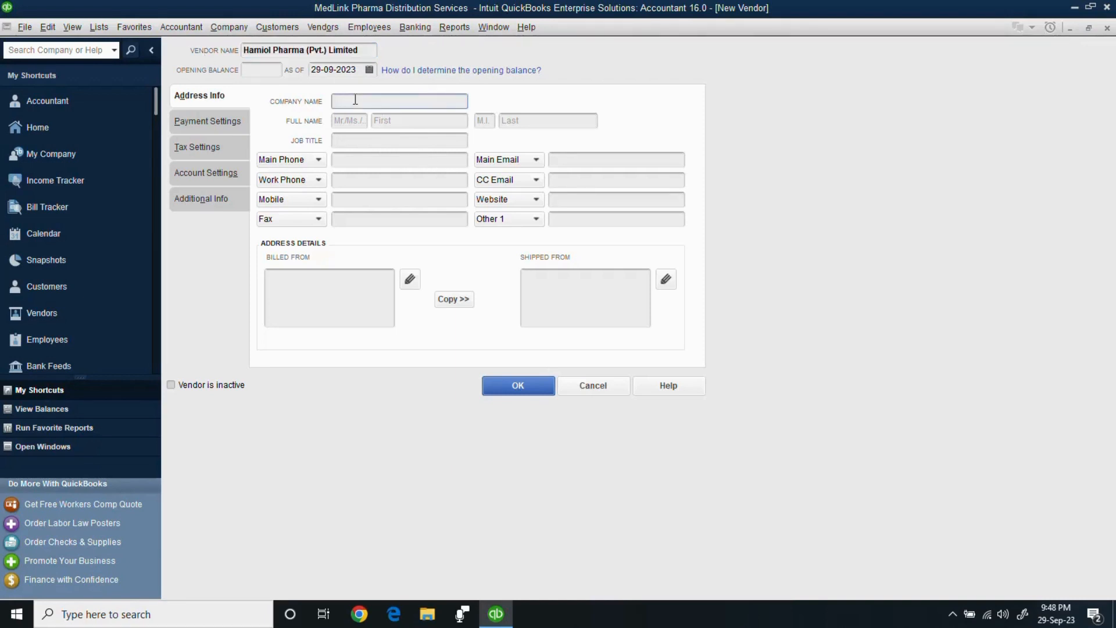
pyautogui.hotkey('ctrl', 'v')
pyautogui.click(327, 290)
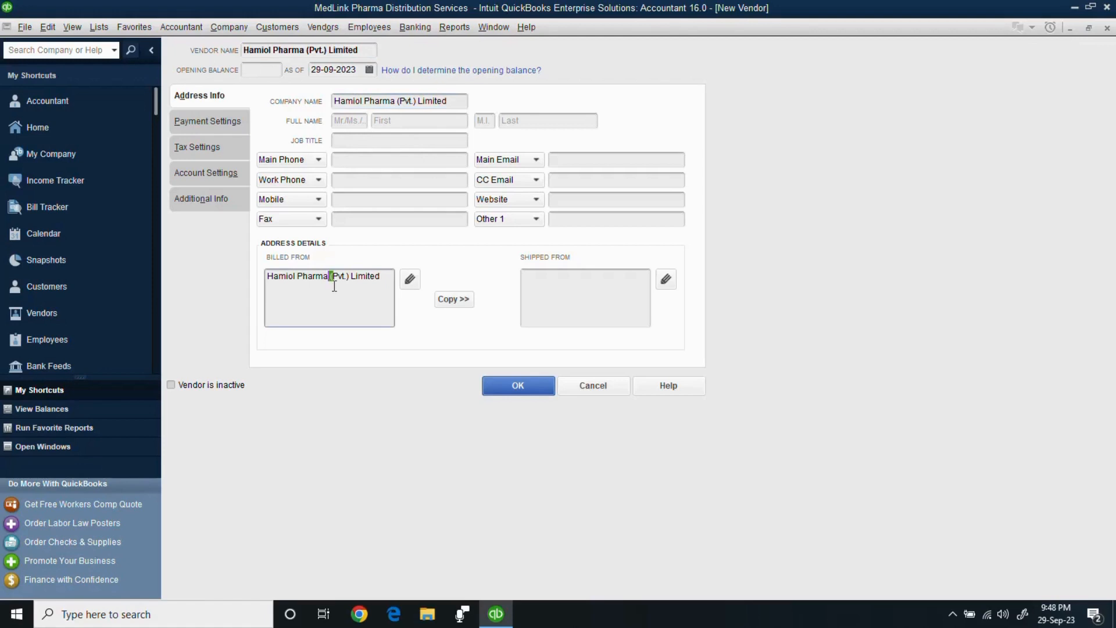
# Enter the main phone number and paste it into the Work Phone and Fax fields.
pyautogui.click(343, 160)
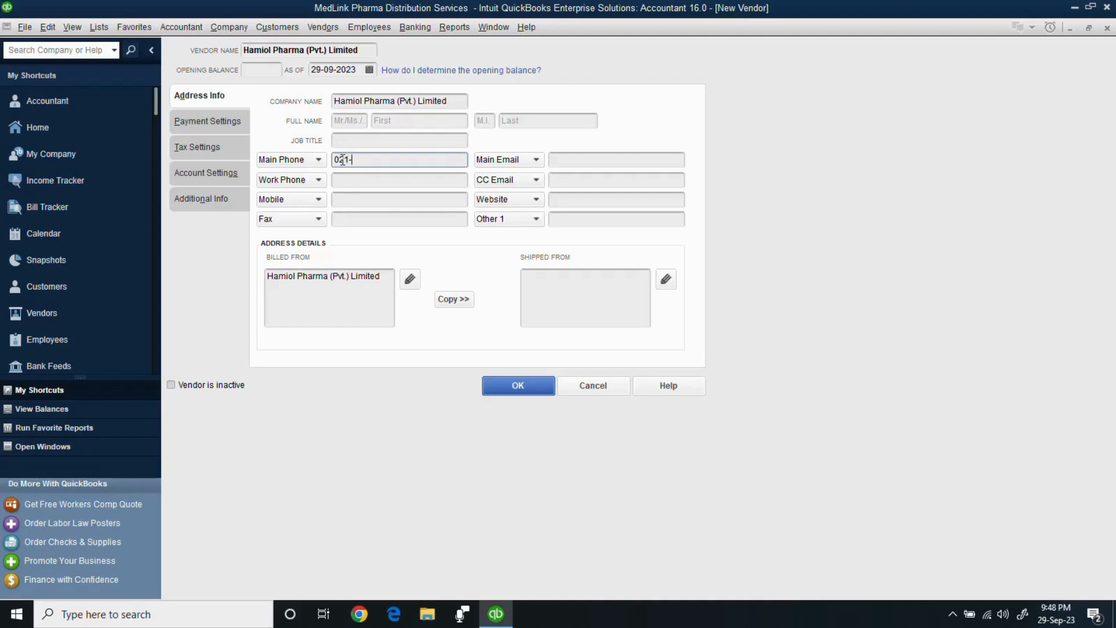
pyautogui.moveTo(394, 160); pyautogui.dragTo(283, 166)
pyautogui.hotkey('ctrl', 'c')
pyautogui.click(342, 180)
pyautogui.hotkey('ctrl', 'v')
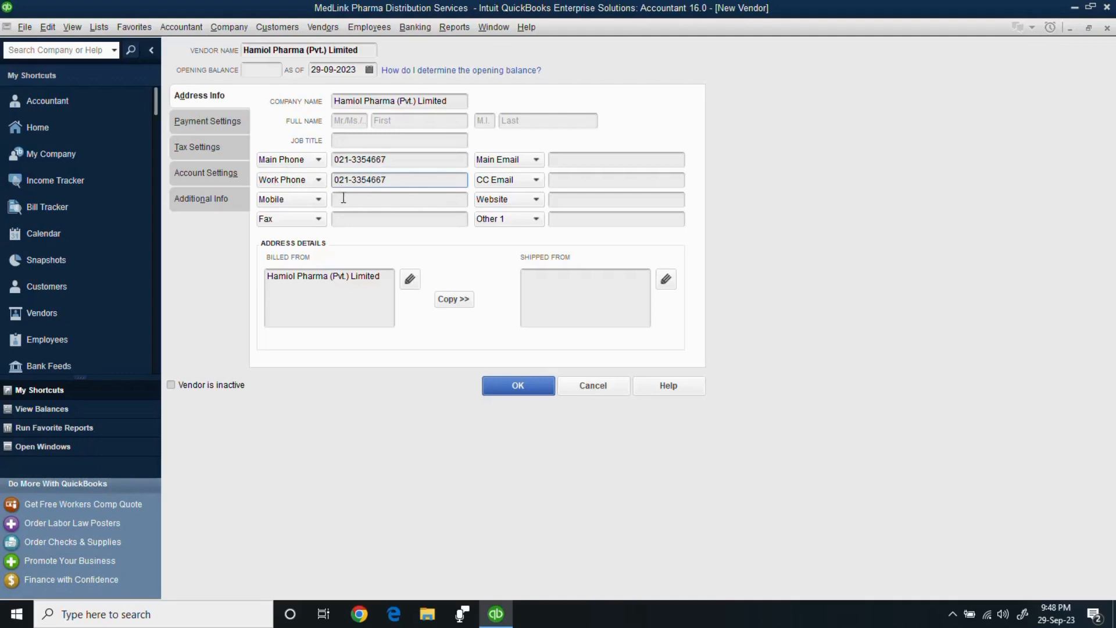
pyautogui.click(343, 218)
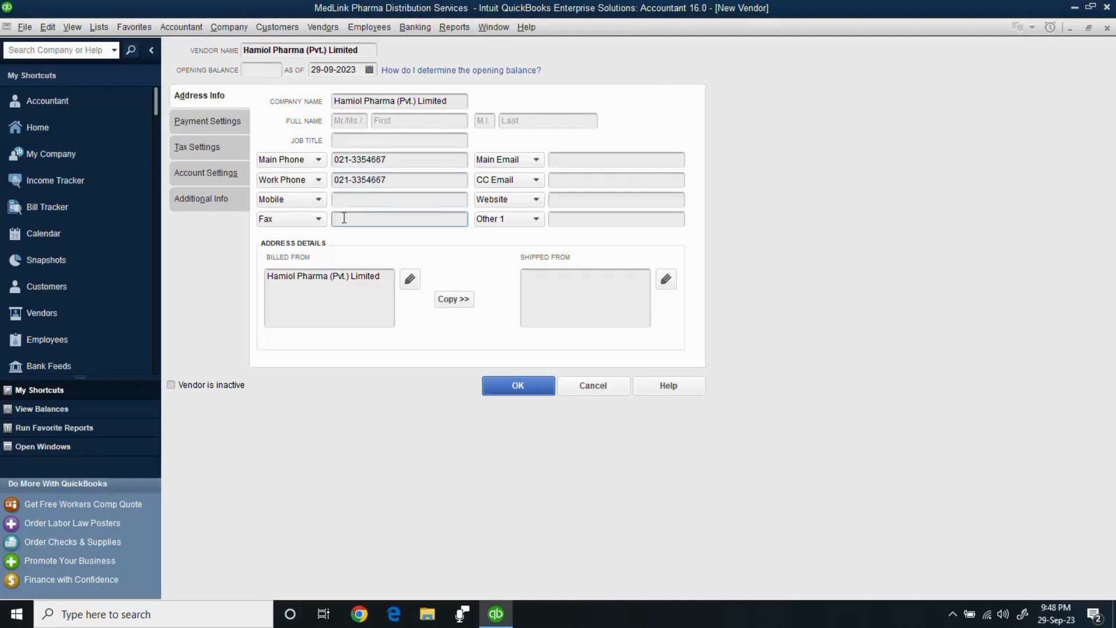
pyautogui.hotkey('ctrl', 'v')
# Edit the pasted work phone and fax numbers so each ends in its own digits.
pyautogui.click(398, 181)
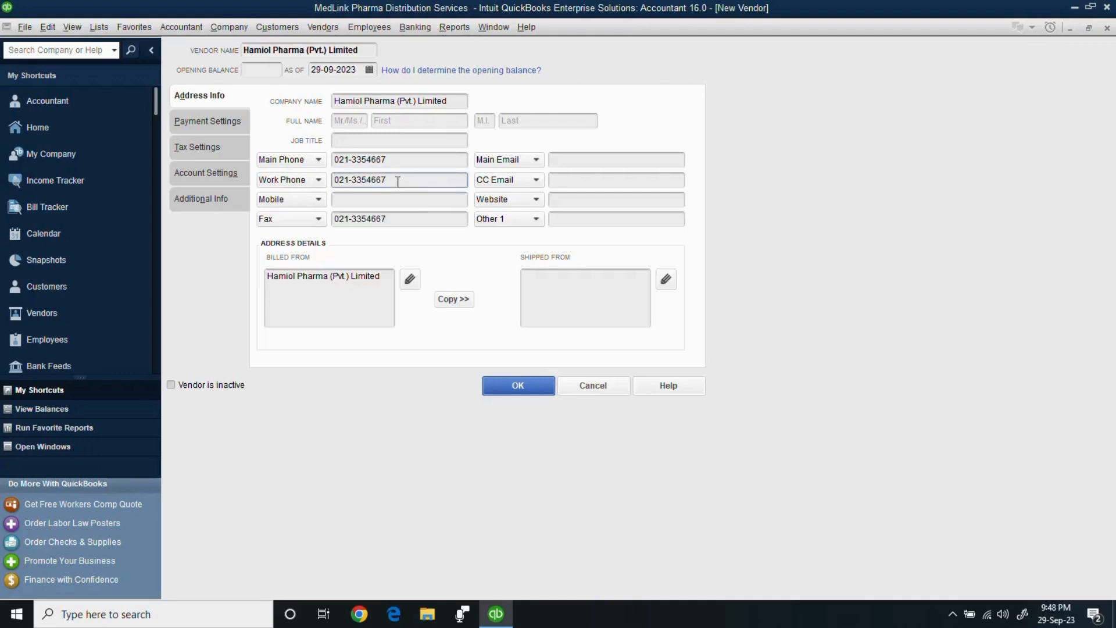
pyautogui.press('BackSpace')
pyautogui.write('8-9')
pyautogui.click(394, 219)
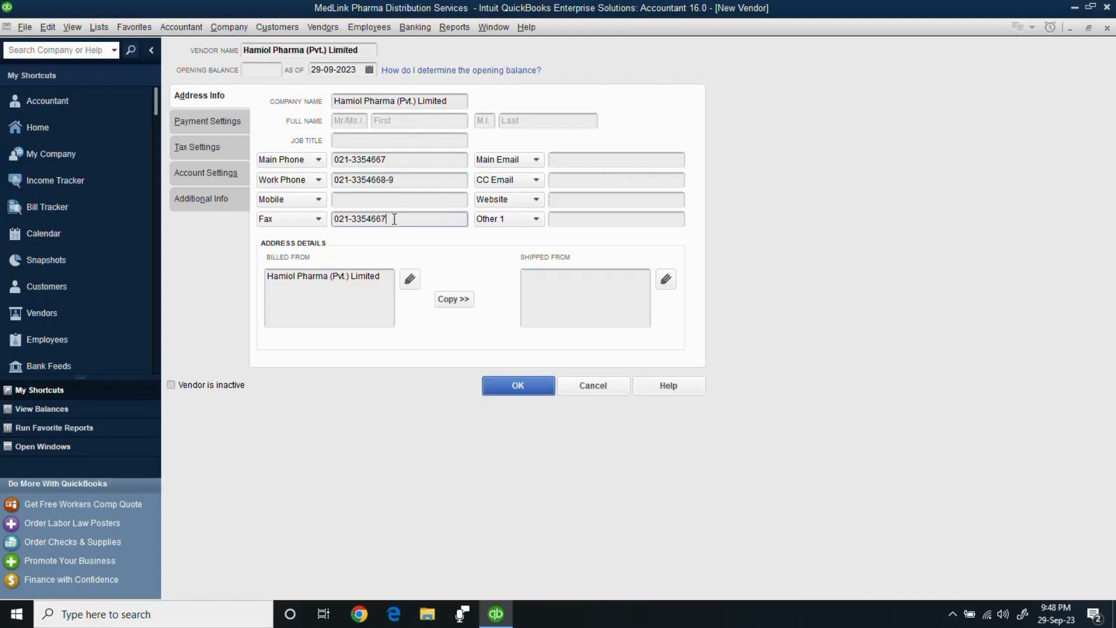
pyautogui.press('BackSpace')
pyautogui.press('BackSpace')
pyautogui.write('70')
# Enter the vendor's main e-mail address and select it for copying.
pyautogui.click(569, 164)
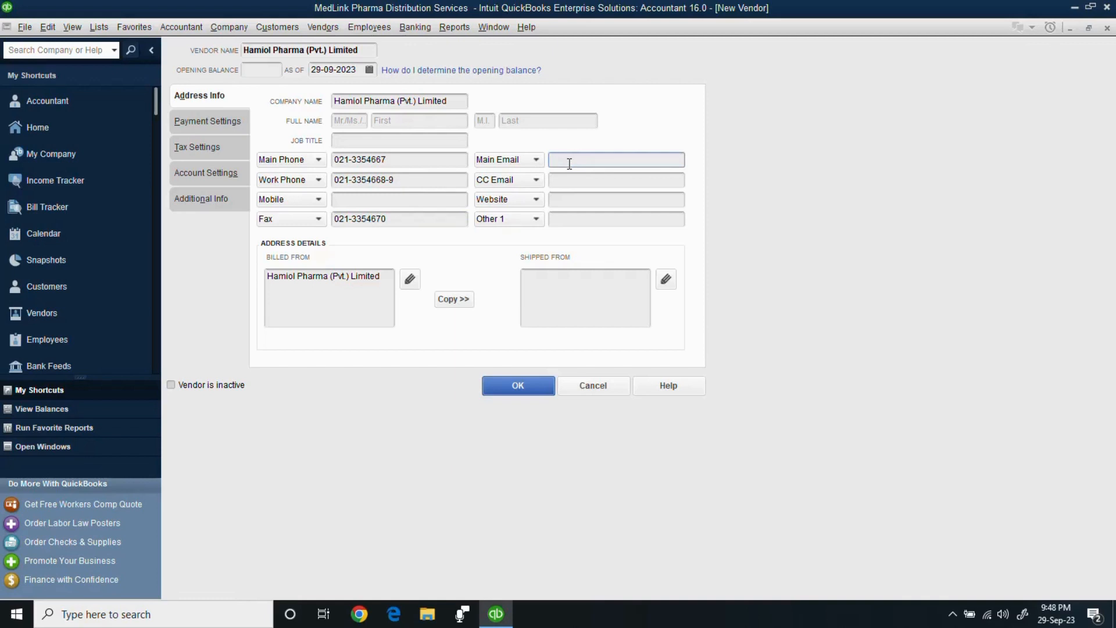
pyautogui.moveTo(676, 160); pyautogui.dragTo(546, 164)
pyautogui.hotkey('ctrl', 'c')
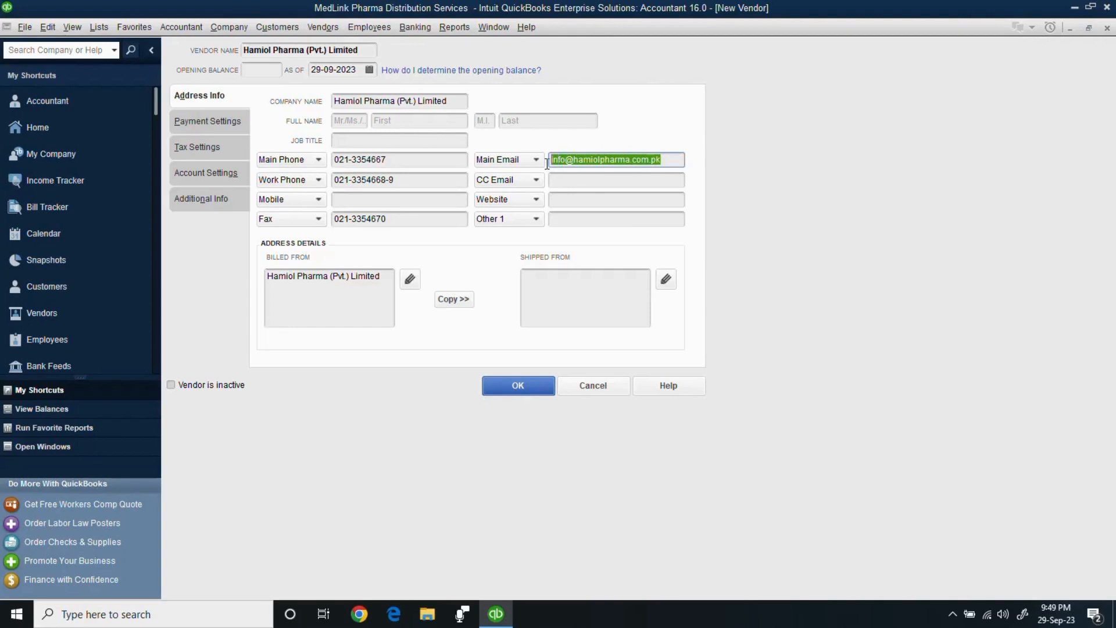
pyautogui.click(574, 181)
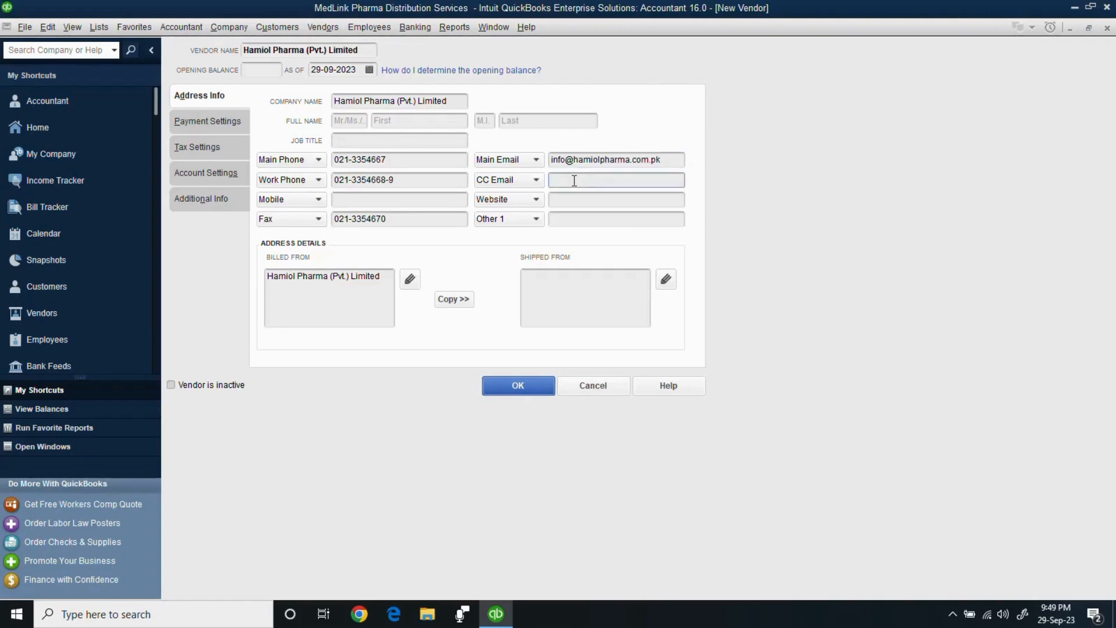
pyautogui.hotkey('ctrl', 'v')
pyautogui.write('s')
pyautogui.press('BackSpace')
pyautogui.write('purchase')
pyautogui.press('Delete')
pyautogui.press('Delete')
pyautogui.press('Delete')
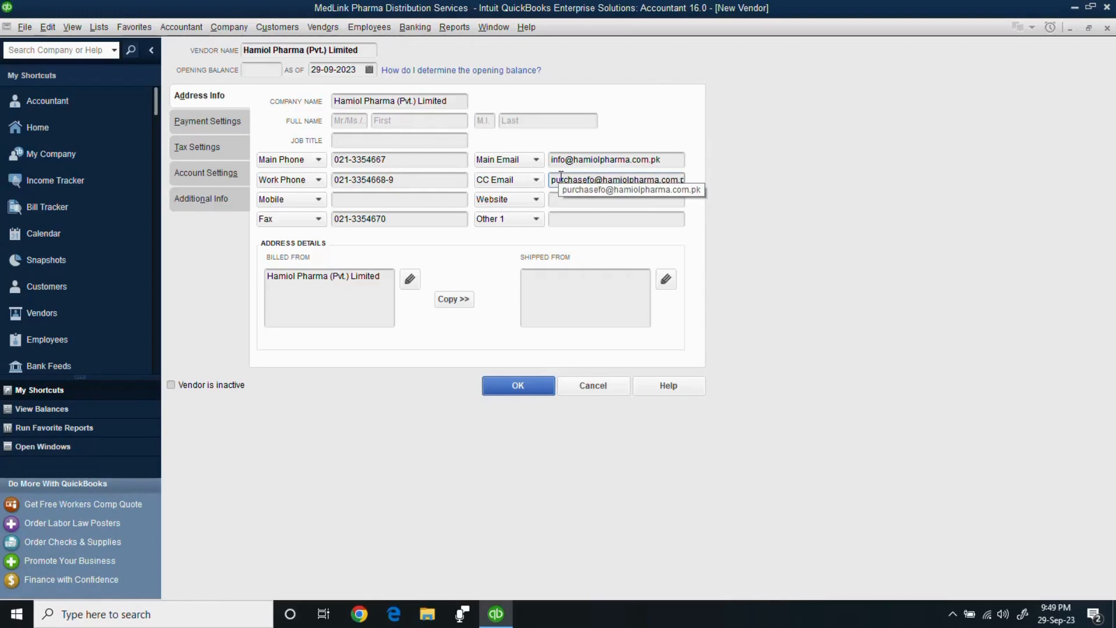
pyautogui.press('Delete')
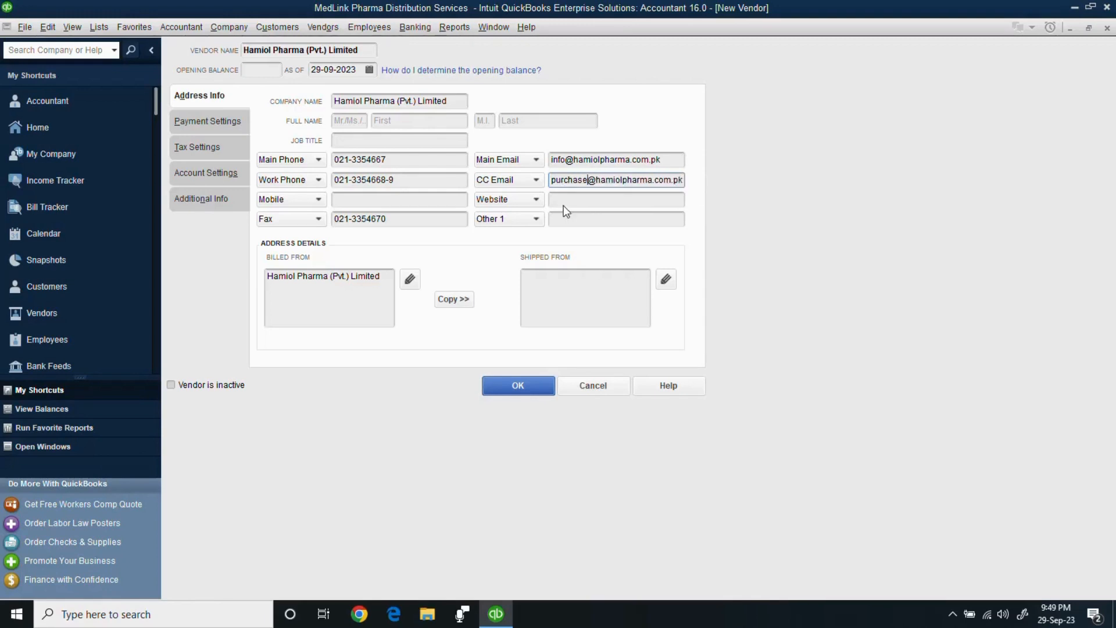
pyautogui.click(565, 201)
pyautogui.write('www.hamiolp')
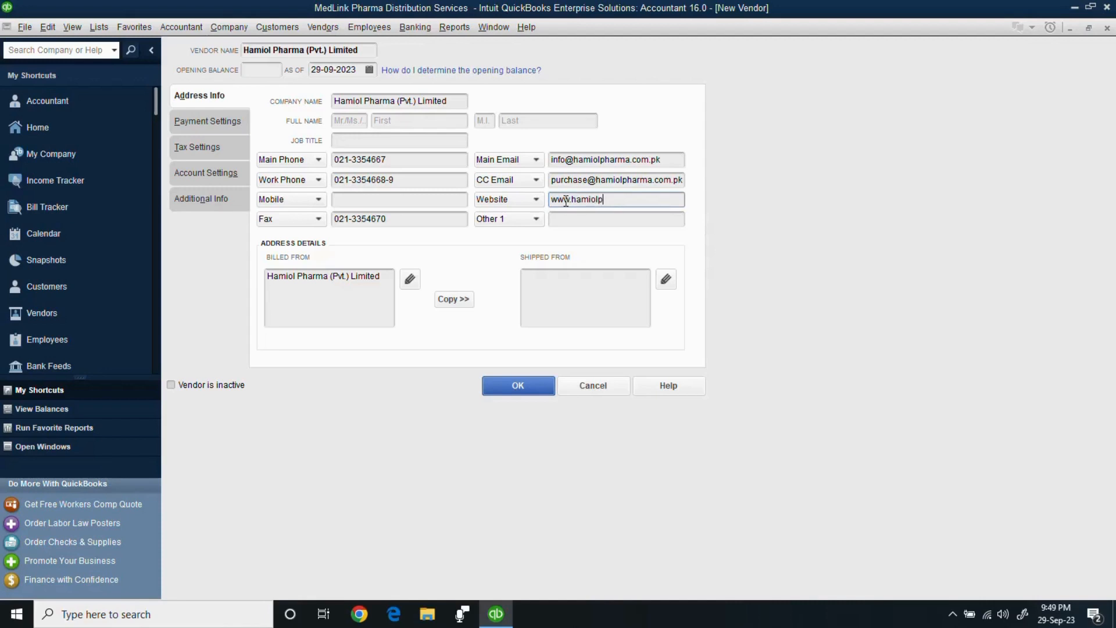
pyautogui.write('harma.com.pk')
# Fill the Billed From box with the vendor's plot, street, area and city lines.
pyautogui.click(383, 282)
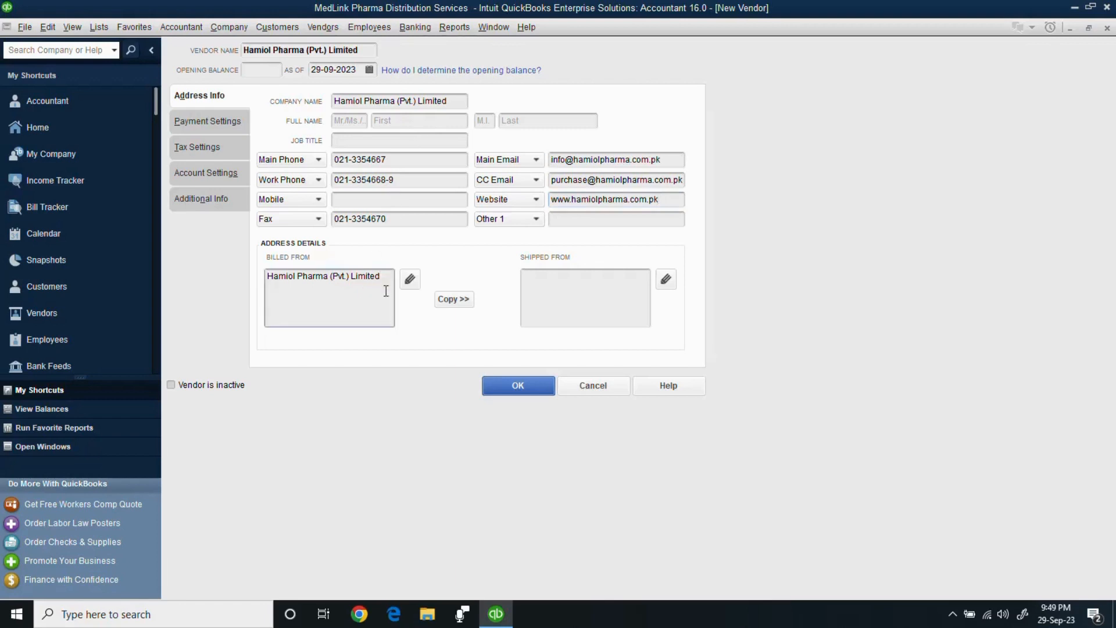
pyautogui.write('Industrial Tr')
pyautogui.press('BackSpace')
pyautogui.write('Area, Korangi Karachi')
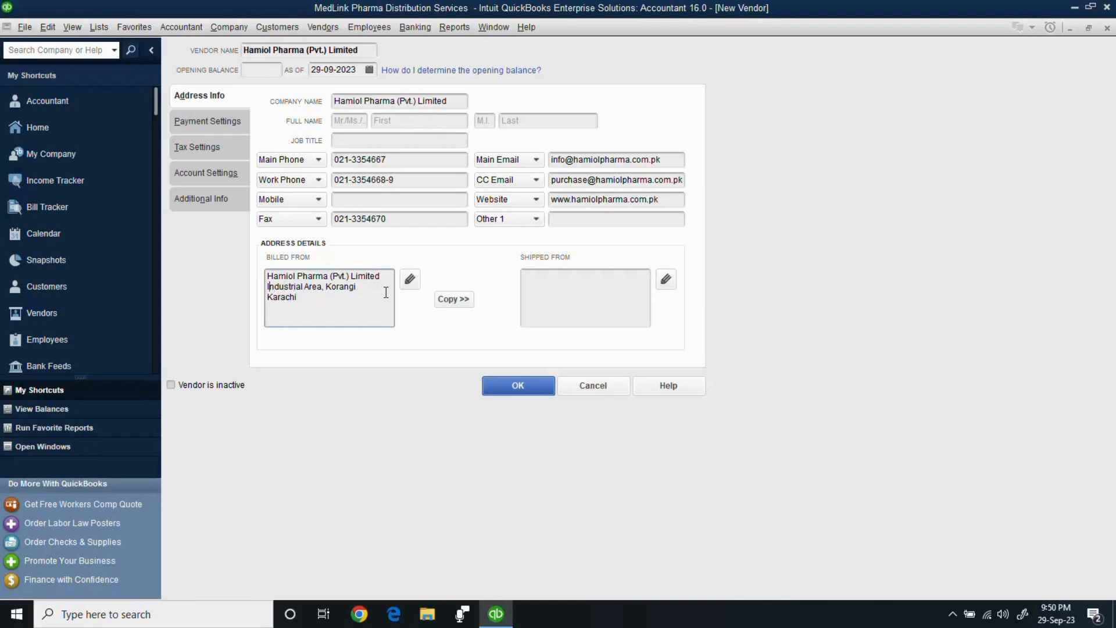
pyautogui.press('Return')
pyautogui.press('Up')
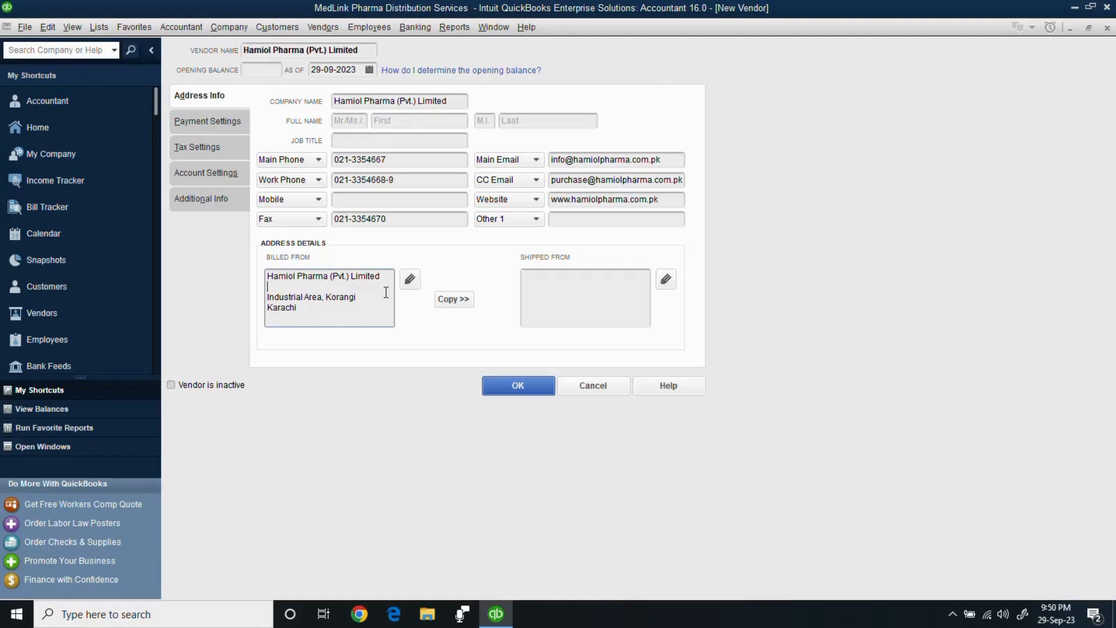
# Copy the billing address to the shipped-from address and accept both address dialogs.
pyautogui.click(449, 300)
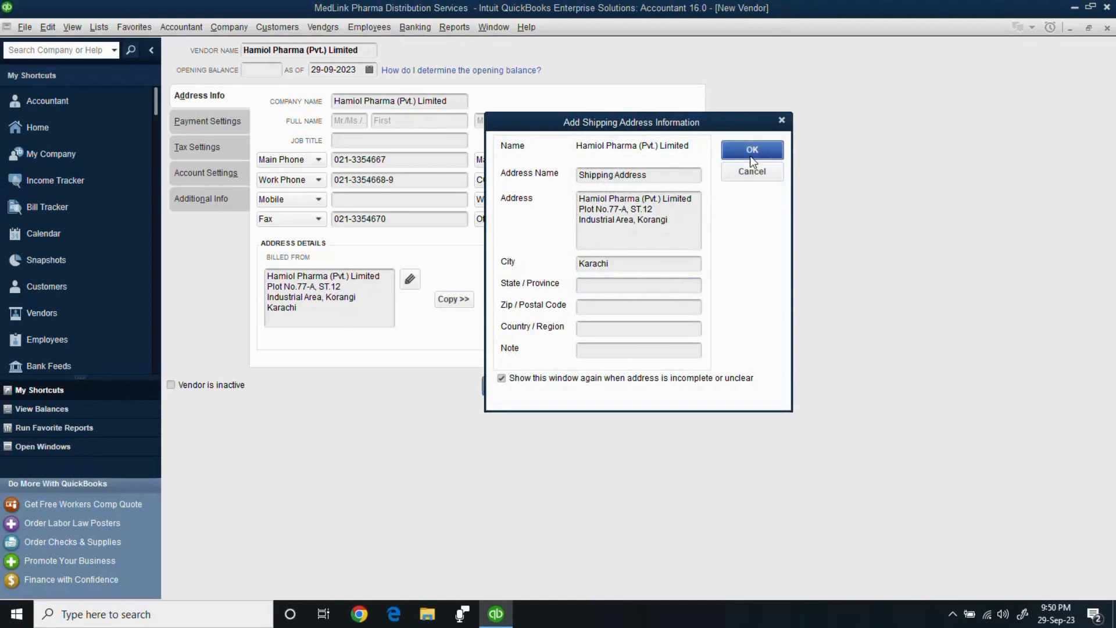
pyautogui.click(750, 155)
pyautogui.click(741, 175)
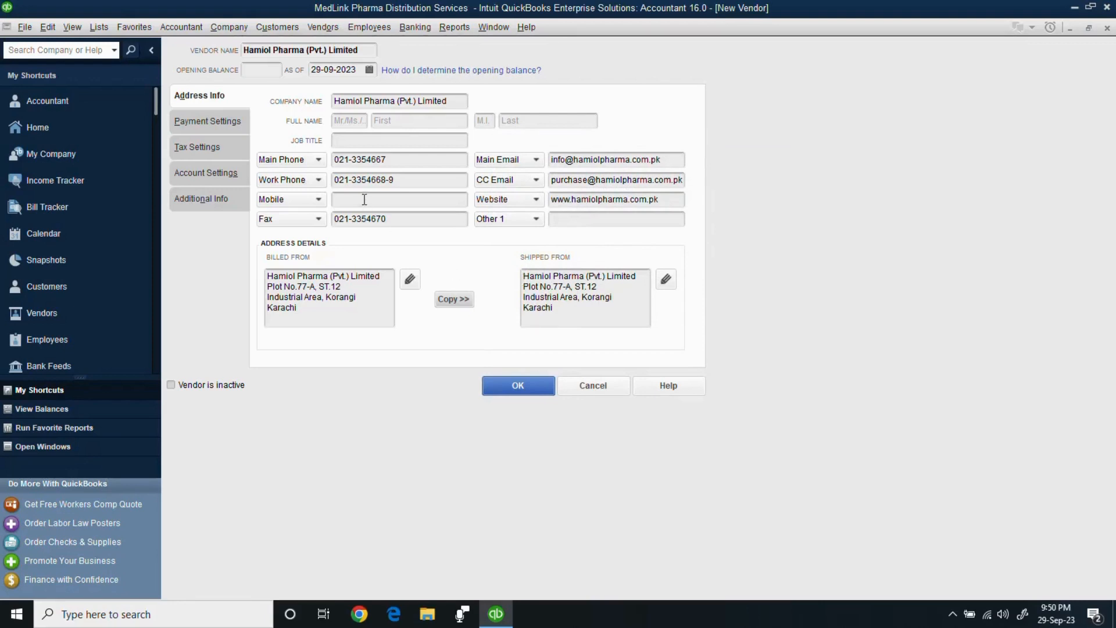
# Give the vendor a 1,000,000.00 credit limit in Payment Settings.
pyautogui.click(212, 121)
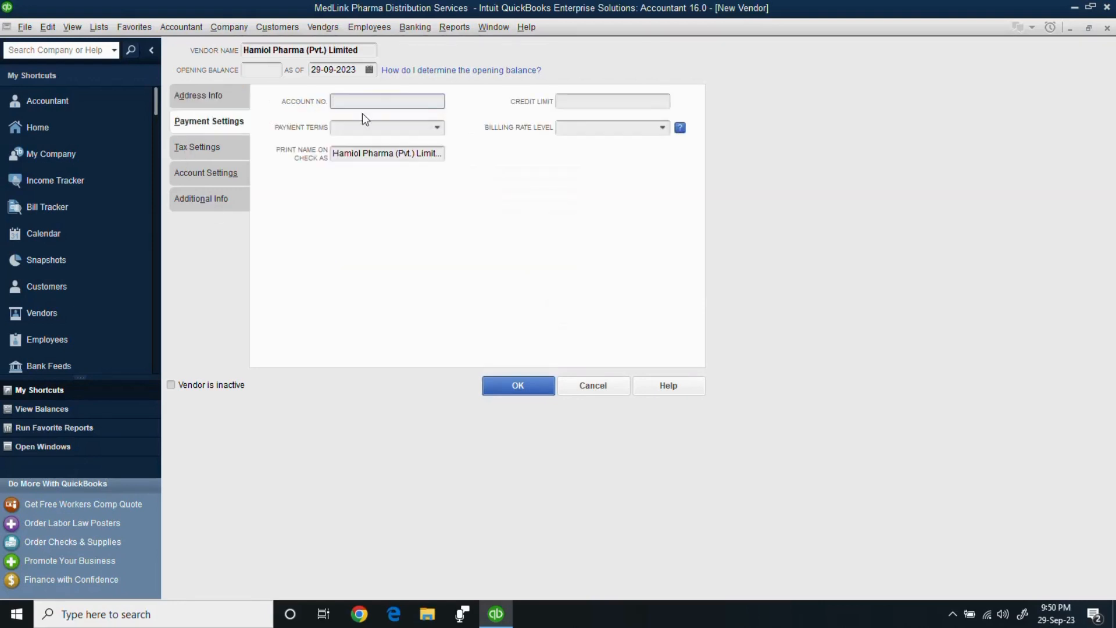
pyautogui.click(570, 103)
pyautogui.write('10')
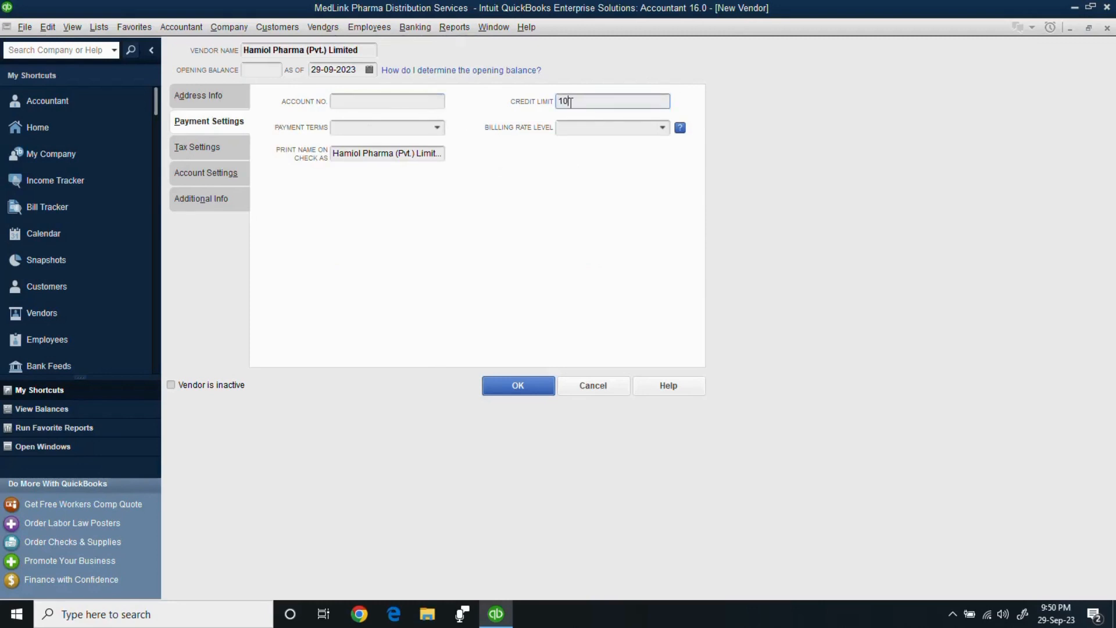
pyautogui.write('00000')
pyautogui.click(410, 103)
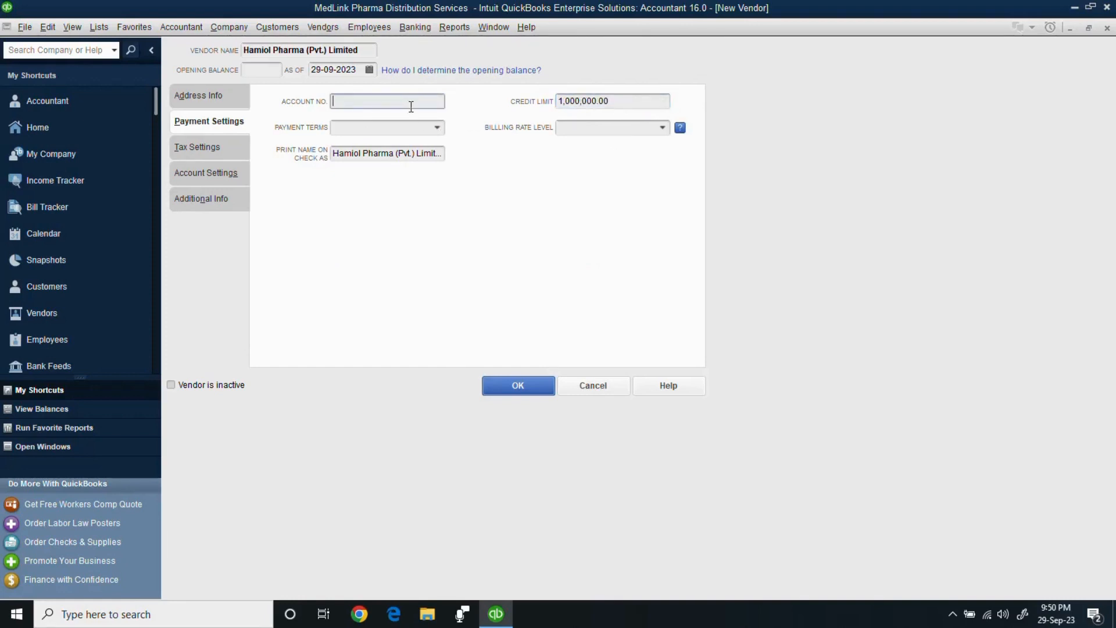
# Choose Due on receipt payment terms, then view the vendor's tax settings.
pyautogui.click(436, 129)
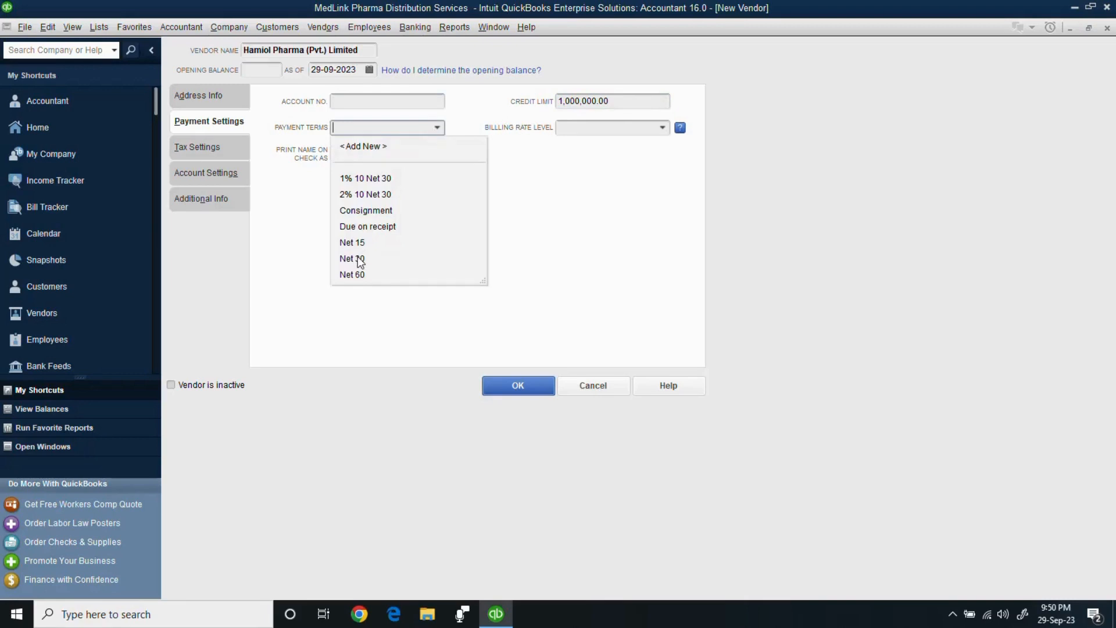
pyautogui.click(365, 228)
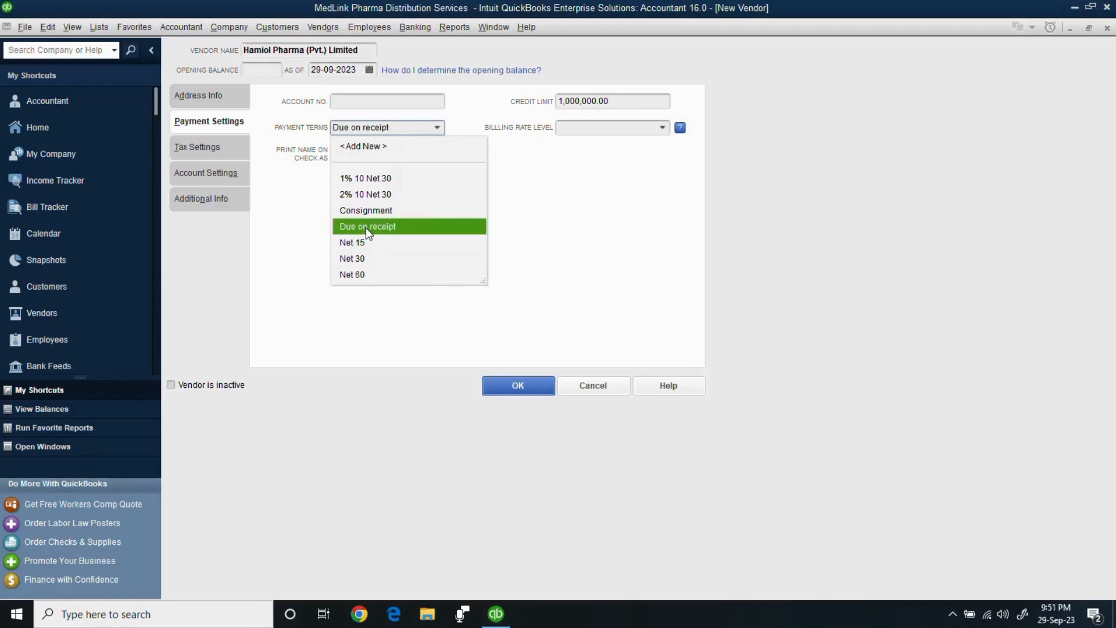
pyautogui.click(365, 228)
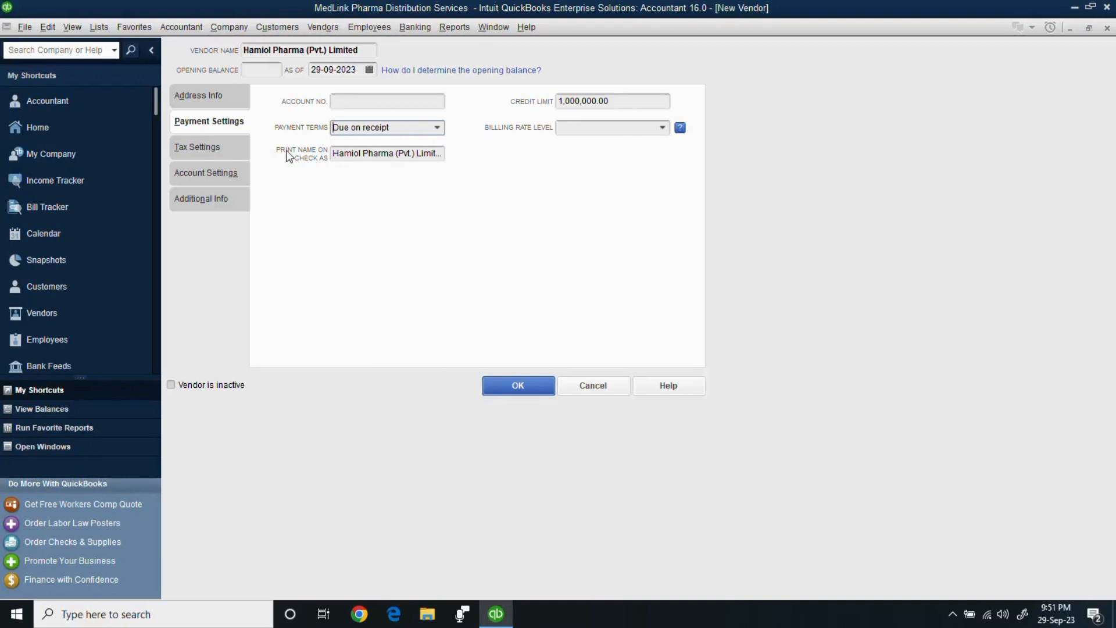
pyautogui.click(213, 149)
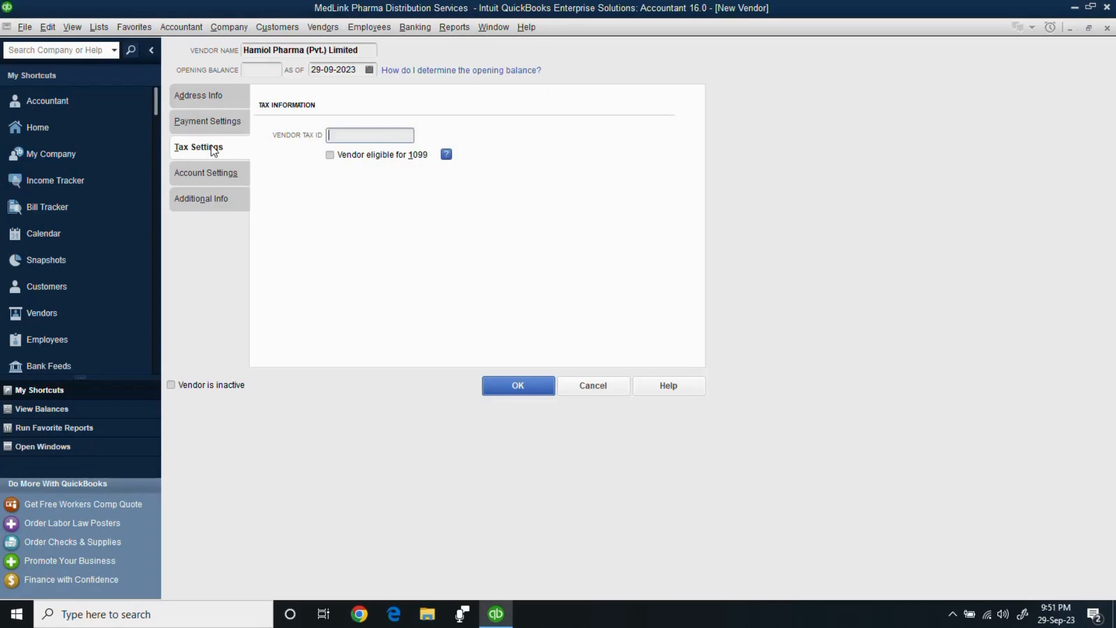
# Set Vendor Type to Suppliers under Additional Info and save Hamiol Pharma (Pvt.) Limited.
pyautogui.click(204, 182)
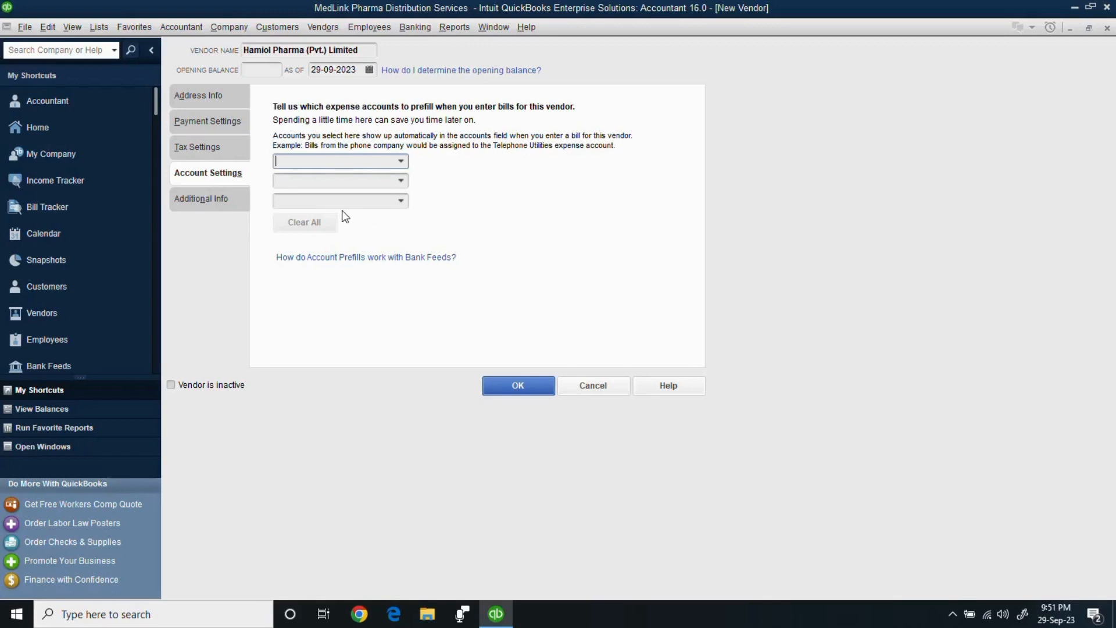
pyautogui.click(224, 197)
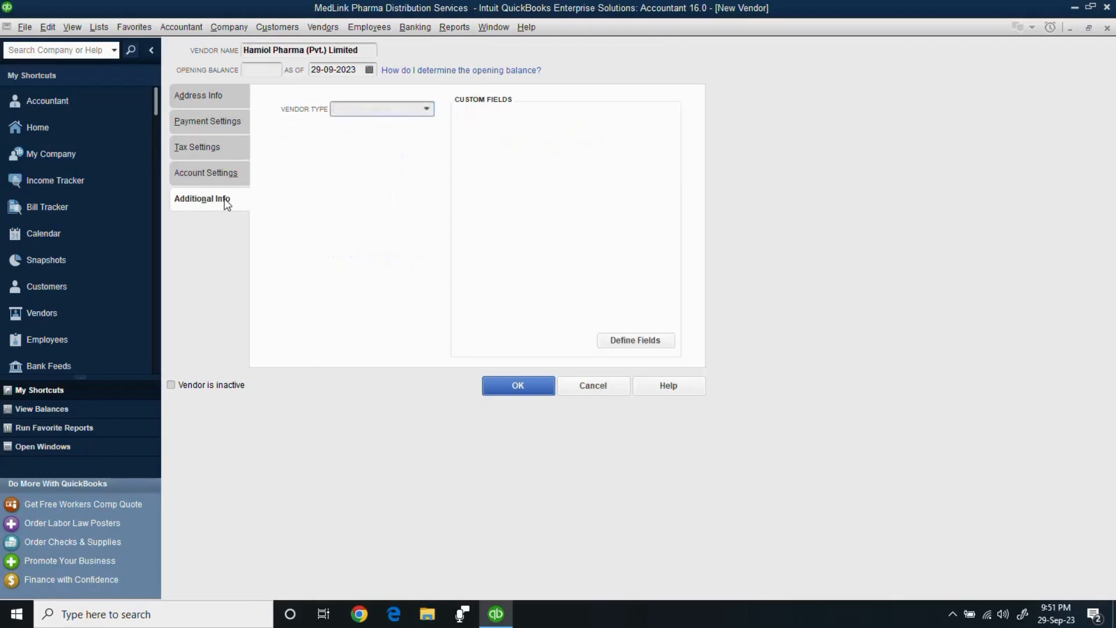
pyautogui.click(428, 109)
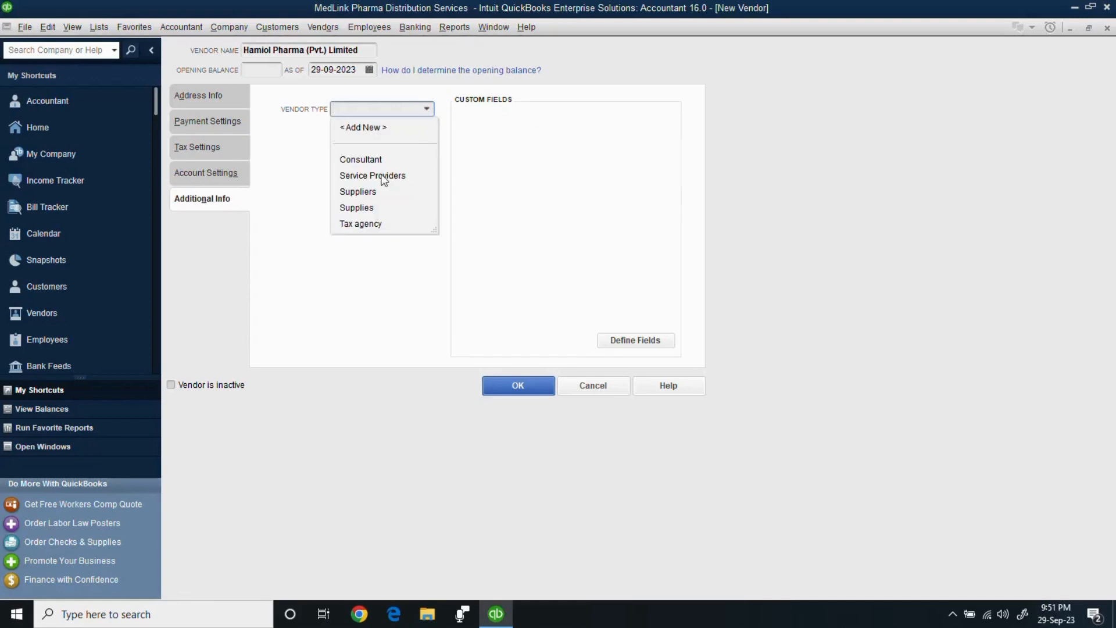
pyautogui.click(372, 191)
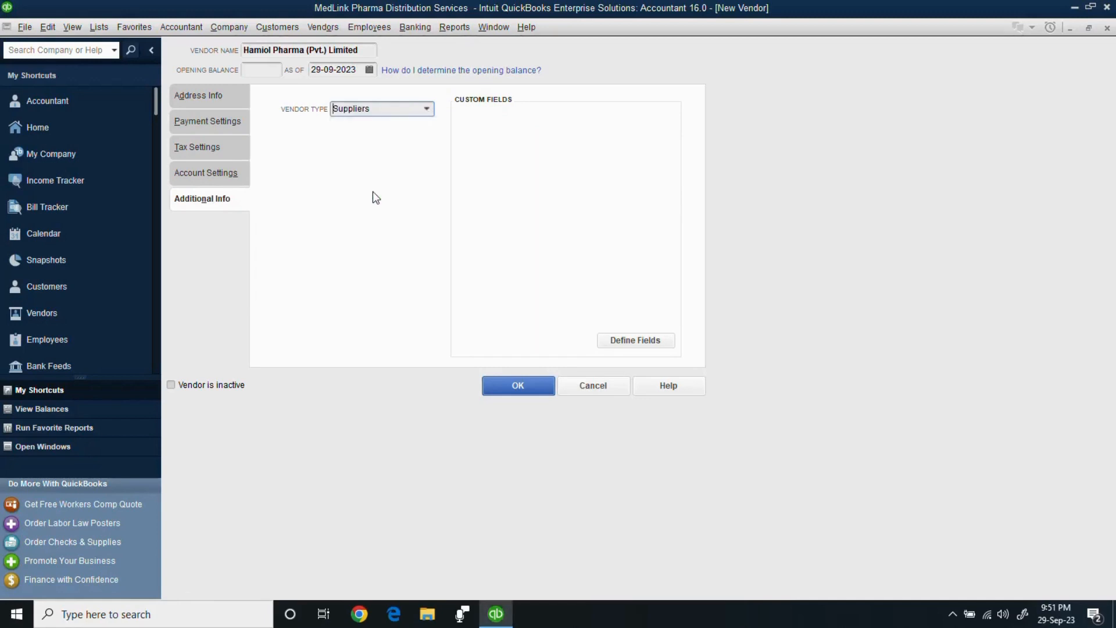
pyautogui.click(522, 388)
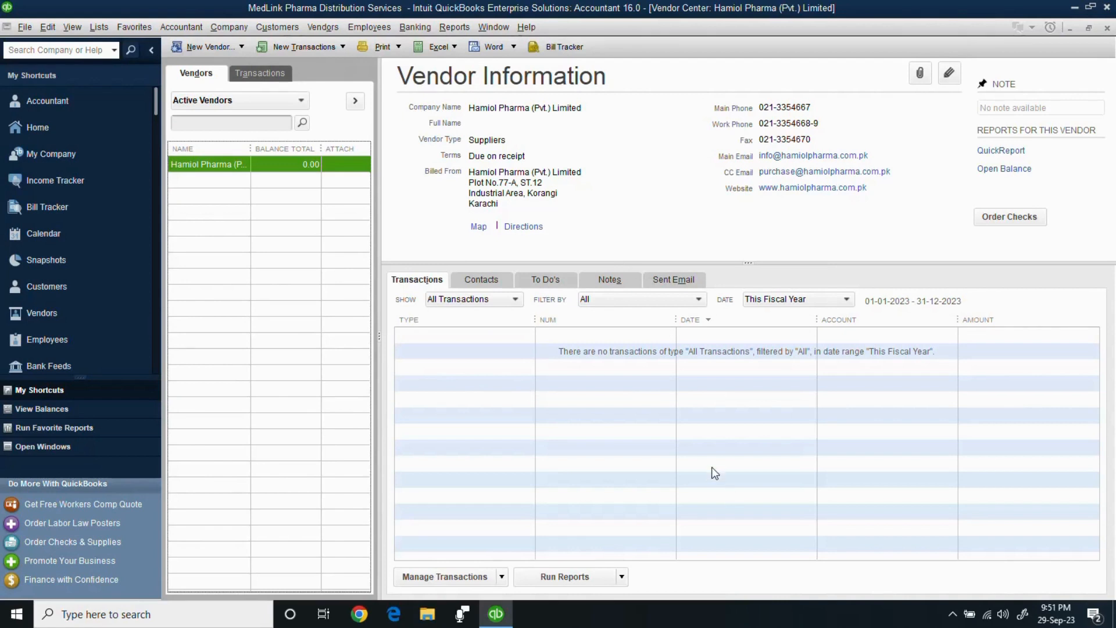
pyautogui.click(953, 614)
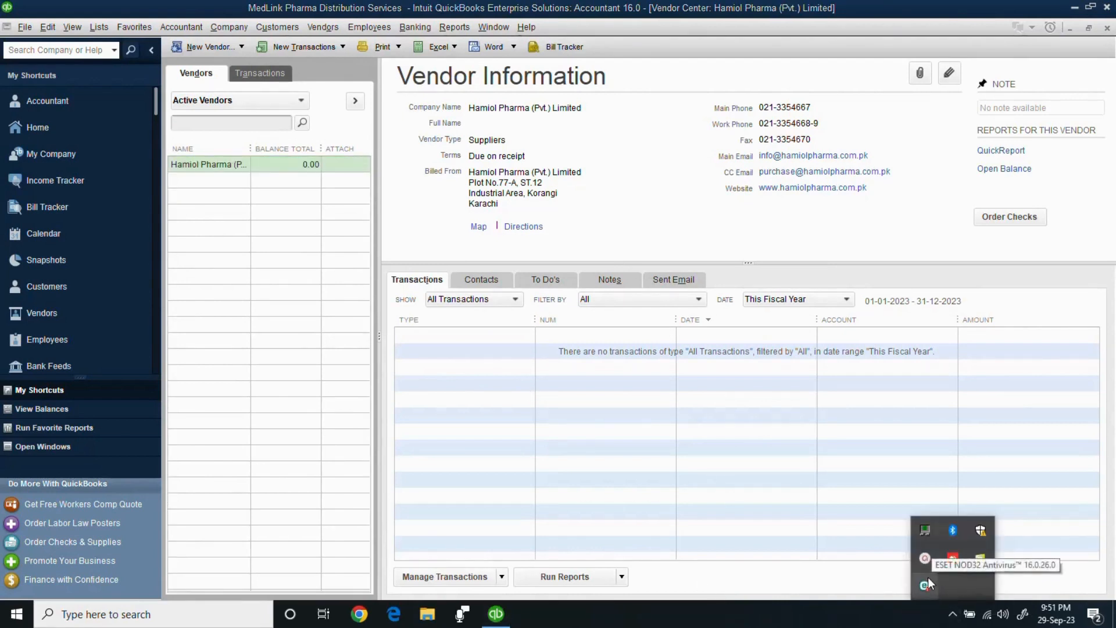
pyautogui.click(924, 559)
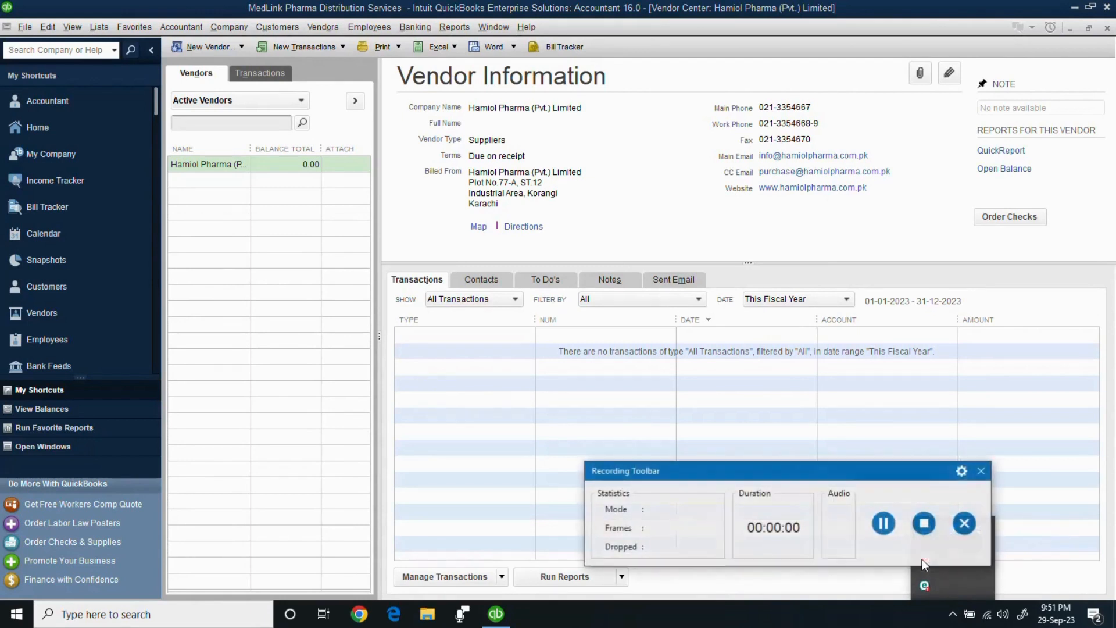
pyautogui.click(923, 523)
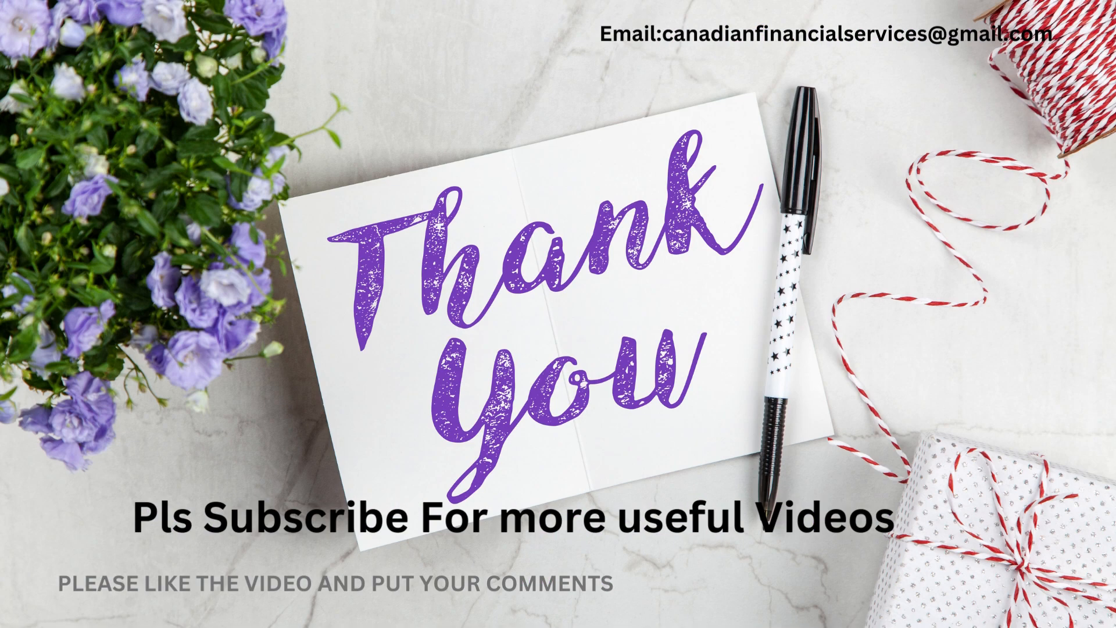